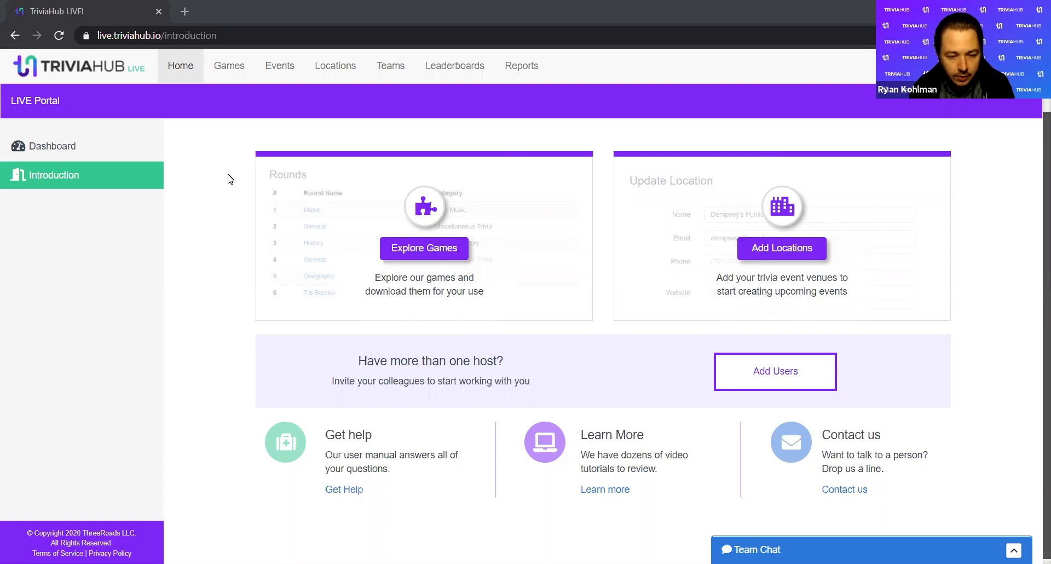
Examine the ready-to-play game General Trivia: #37, previewing its first round's questions
click(237, 81)
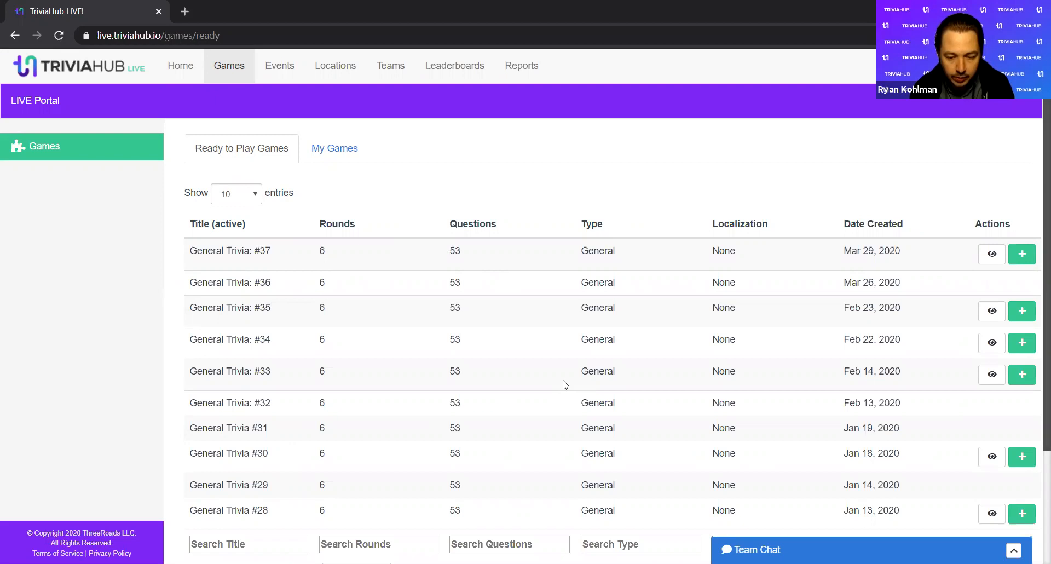
click(990, 254)
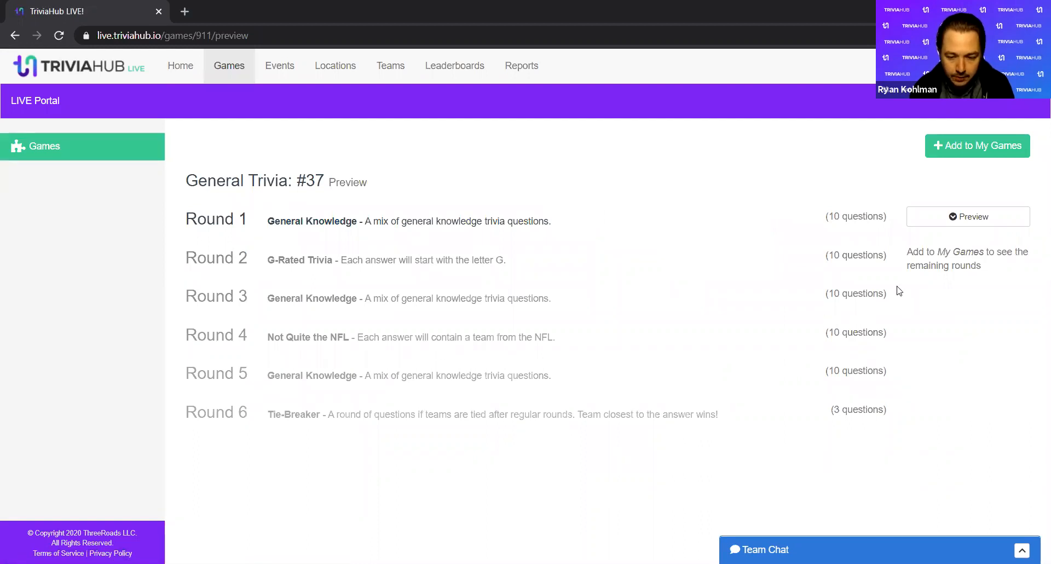
click(937, 225)
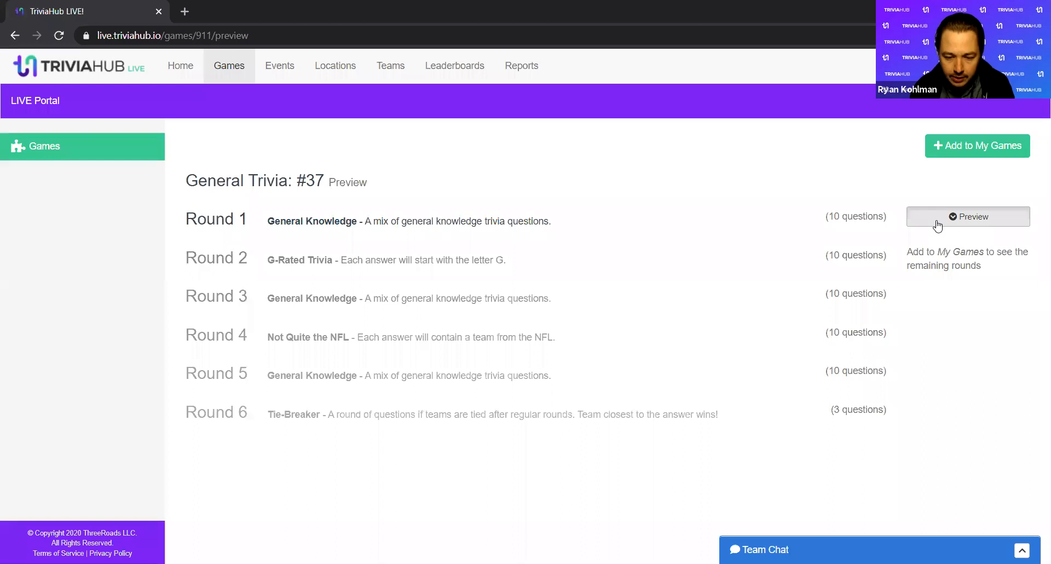
click(937, 225)
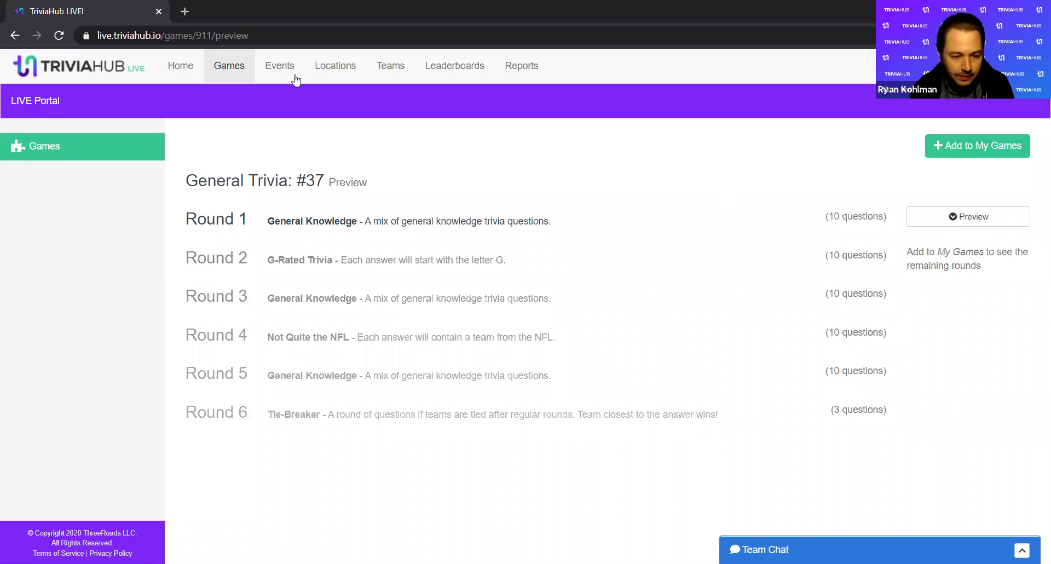
Examine General Trivia #26 from your own games, including its editable details and rounds, without changing it
click(233, 77)
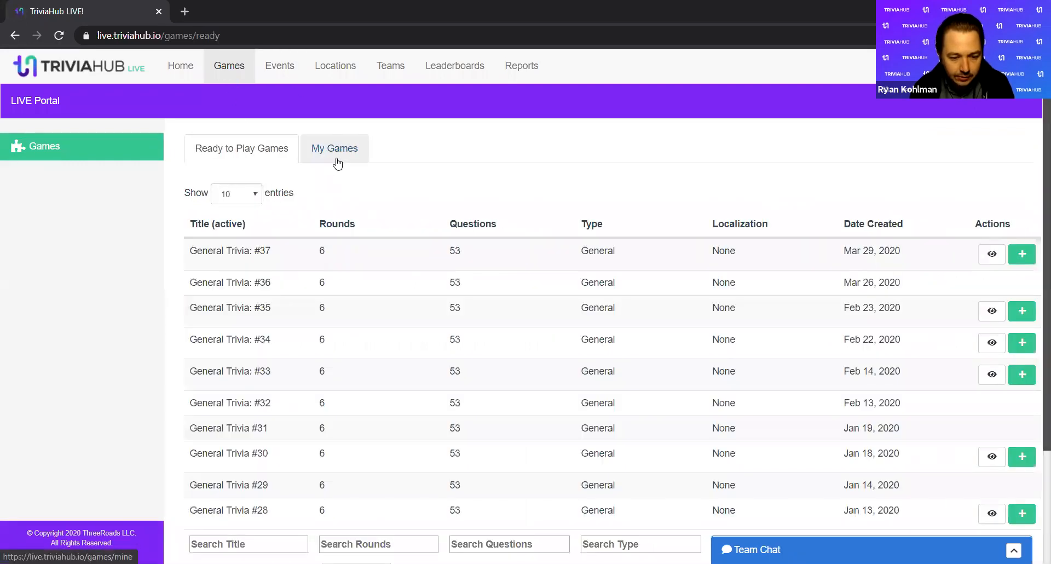
click(336, 159)
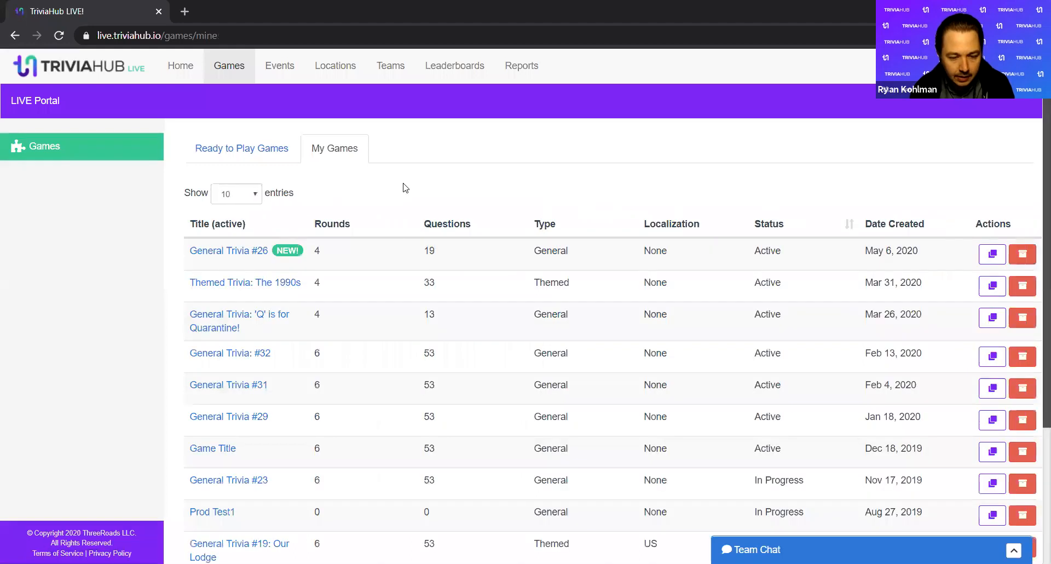
click(250, 254)
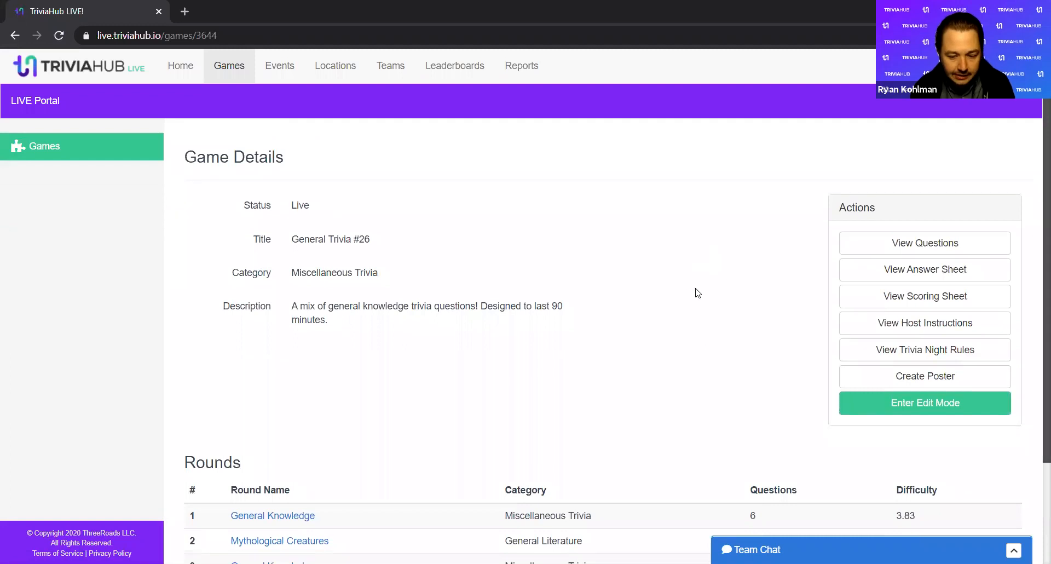
click(857, 411)
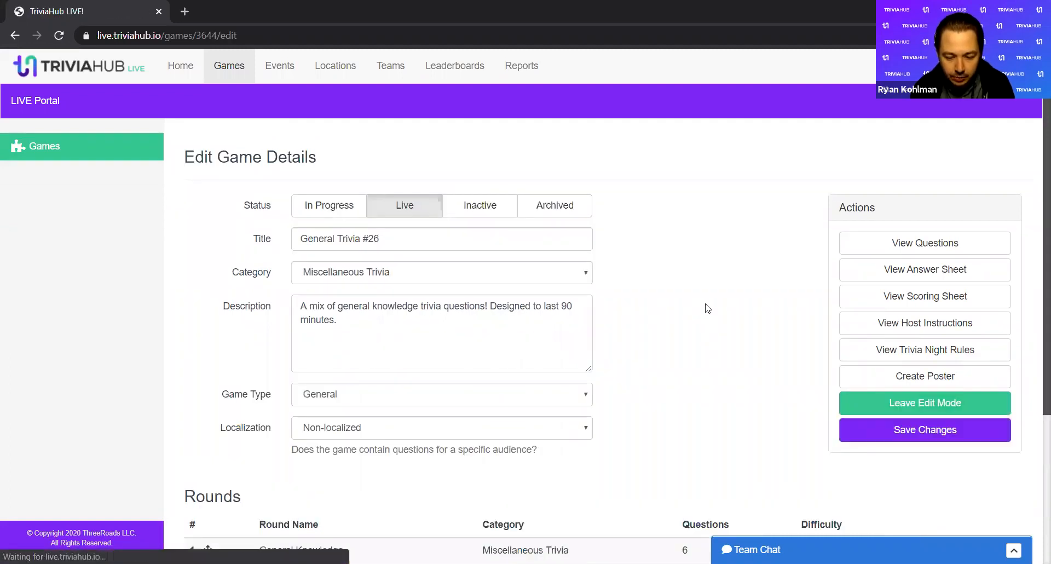
scroll(704, 306, down, 3)
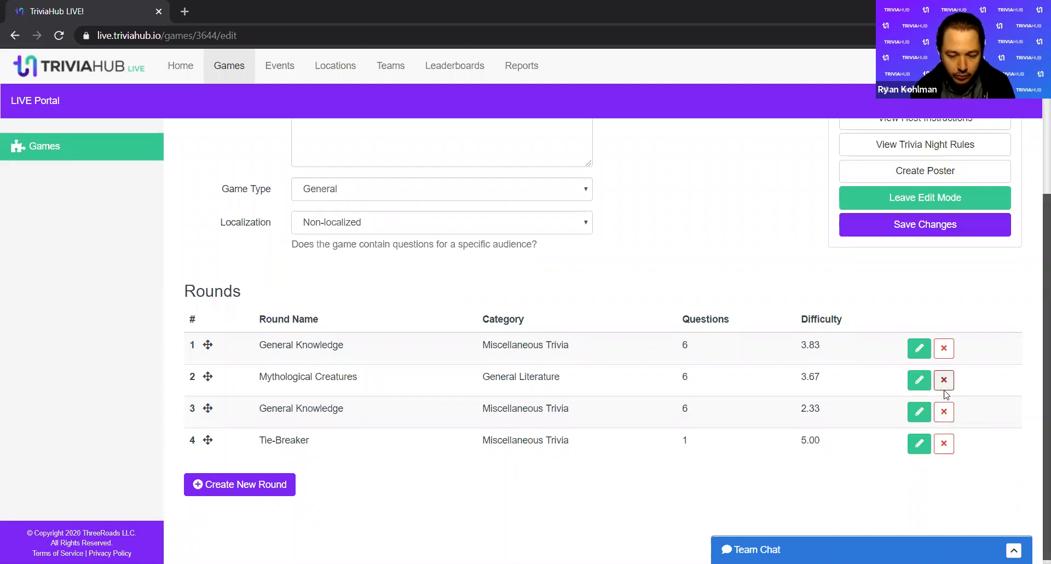
scroll(759, 363, up, 3)
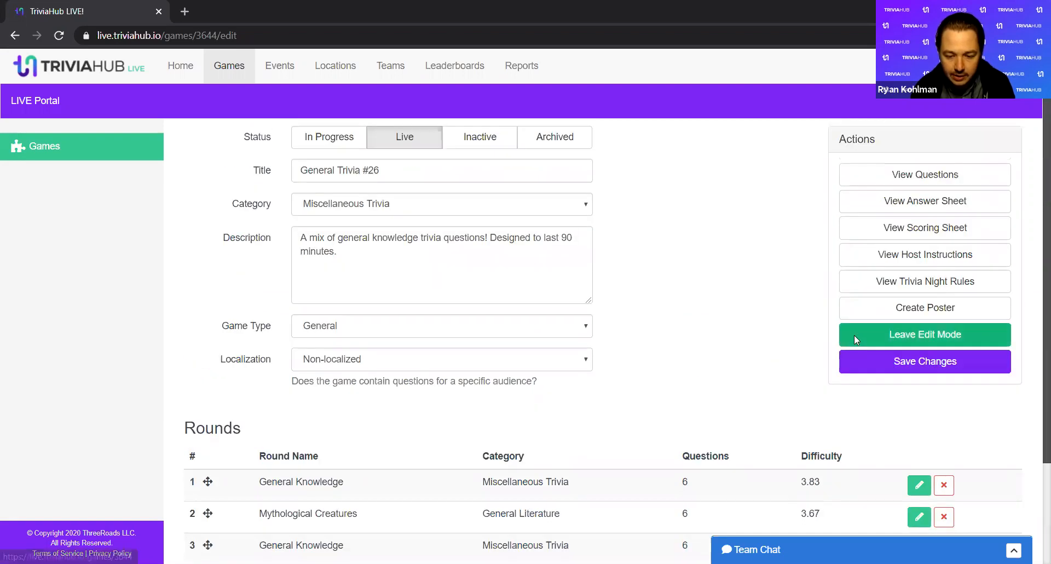
click(854, 335)
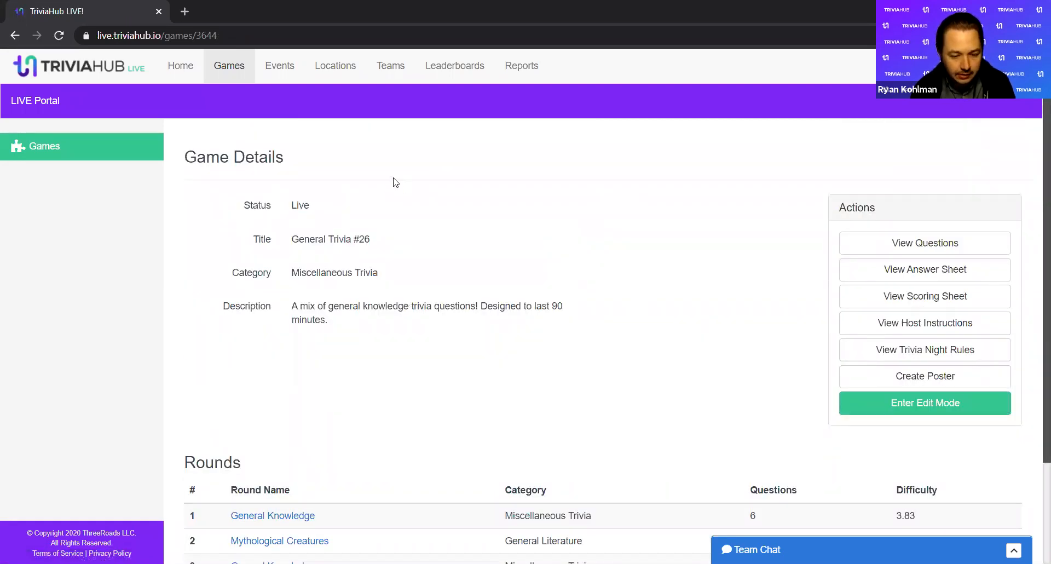
Review the list of event locations, including the virtual ones
click(347, 75)
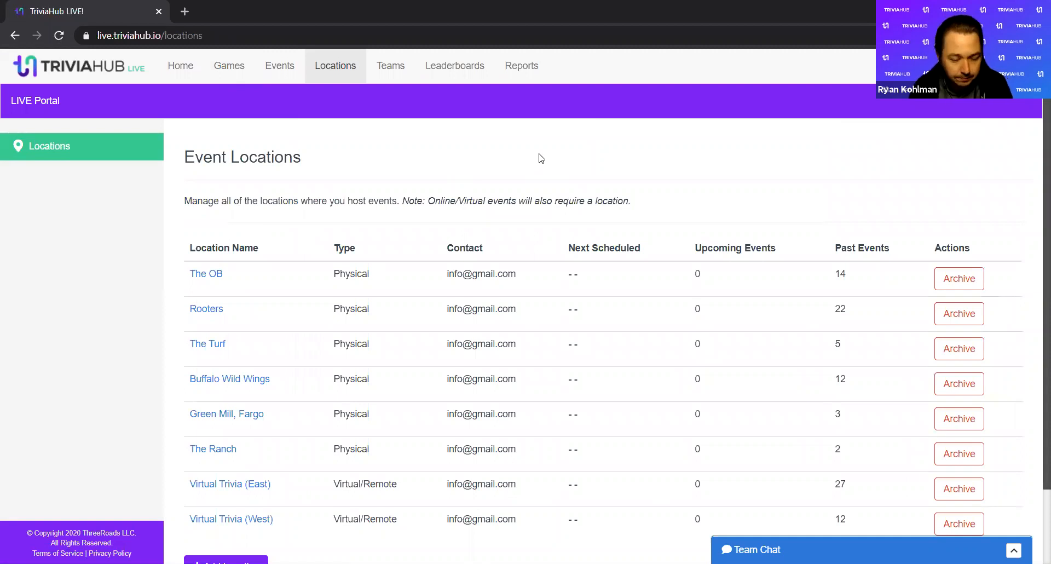
scroll(310, 423, down, 1)
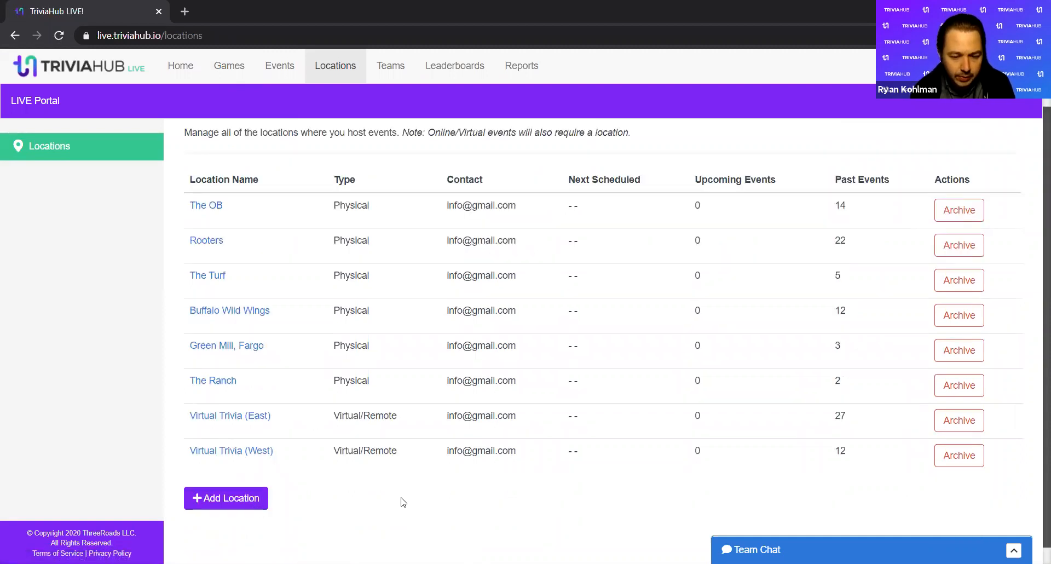
scroll(422, 406, up, 1)
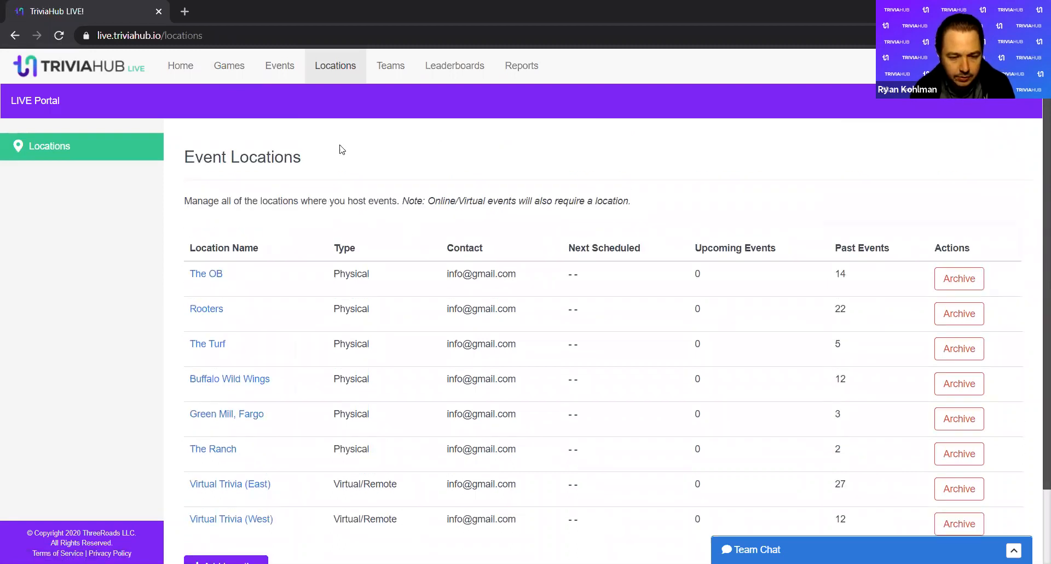
Start a new non-public event named "Test Event" at the location Virtual Trivia (East)
click(281, 81)
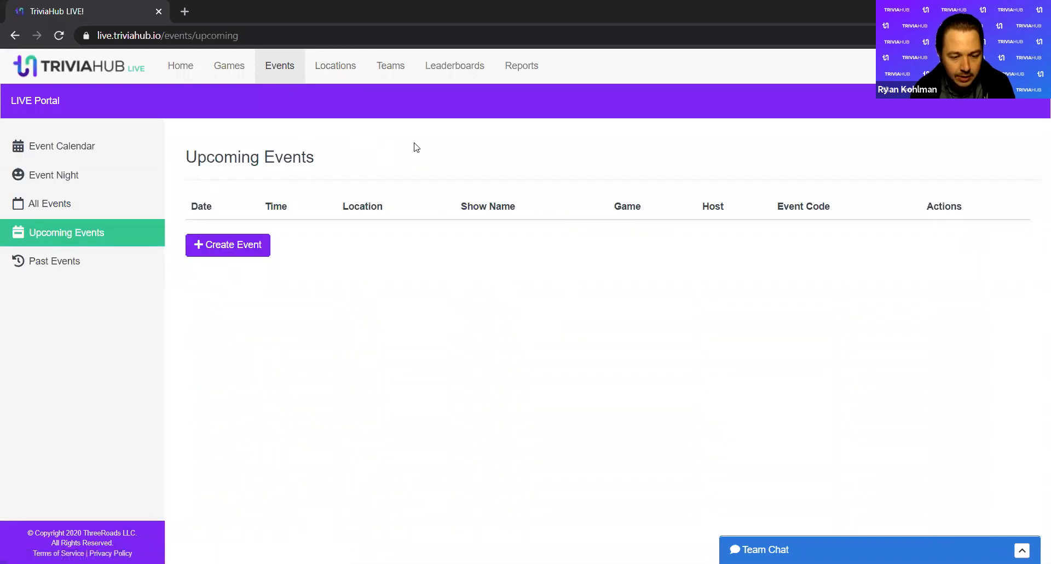
click(253, 255)
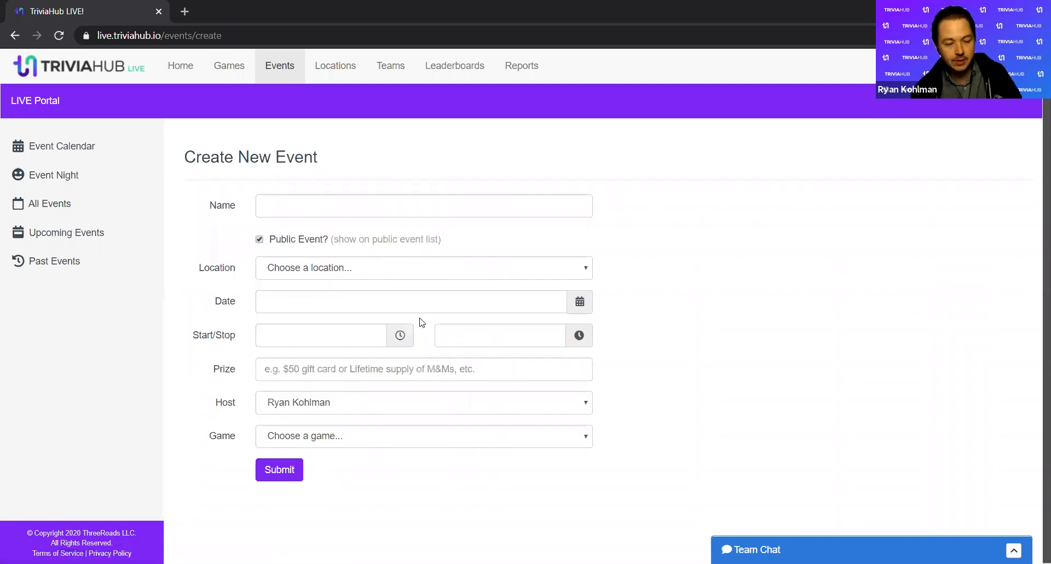
click(359, 213)
text(Test Event)
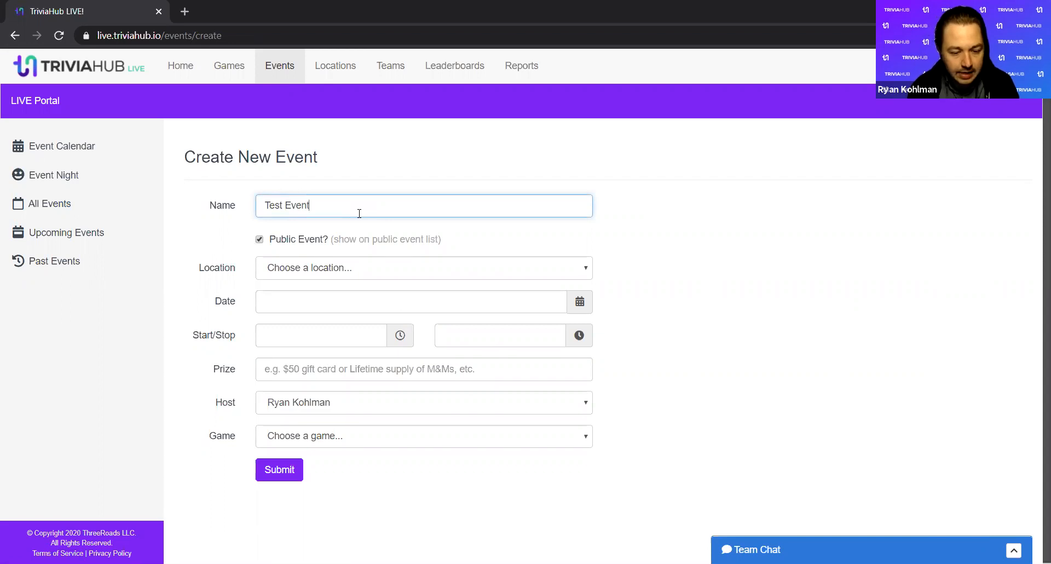
click(259, 239)
click(381, 268)
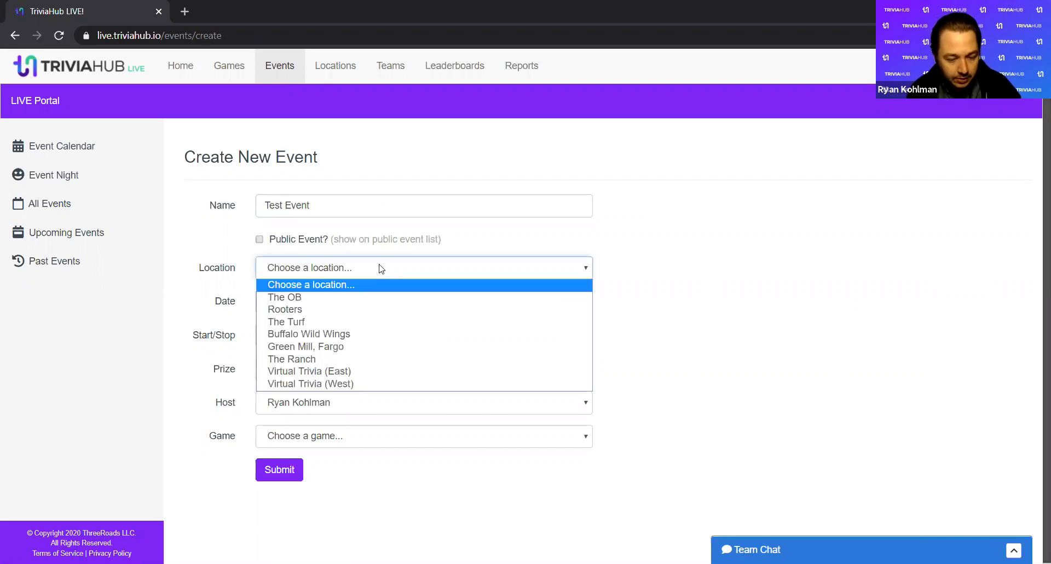
click(365, 370)
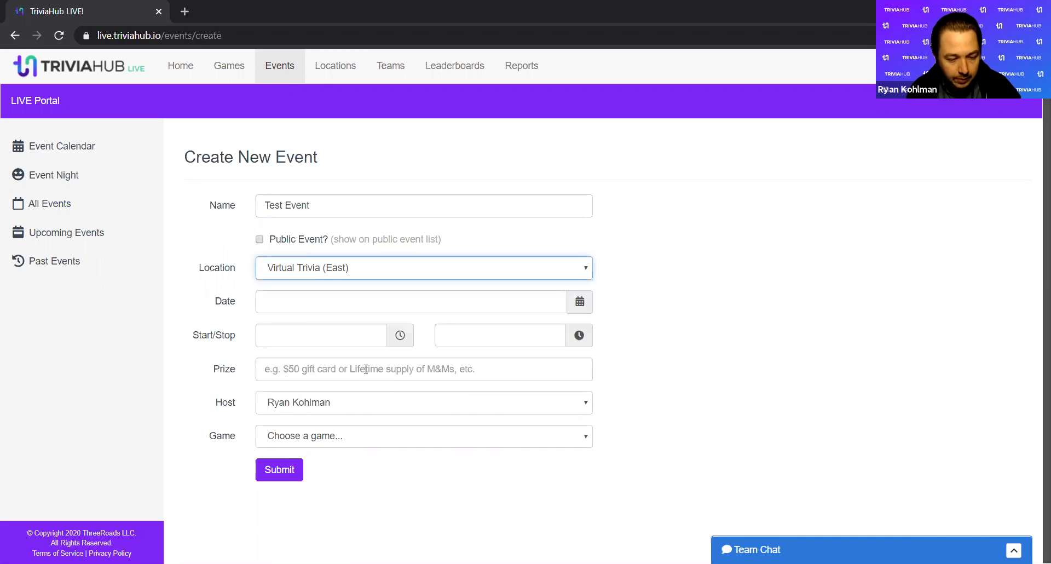
Schedule the event for 05/11/2020 from 1:05 PM to 2:05 PM
click(308, 306)
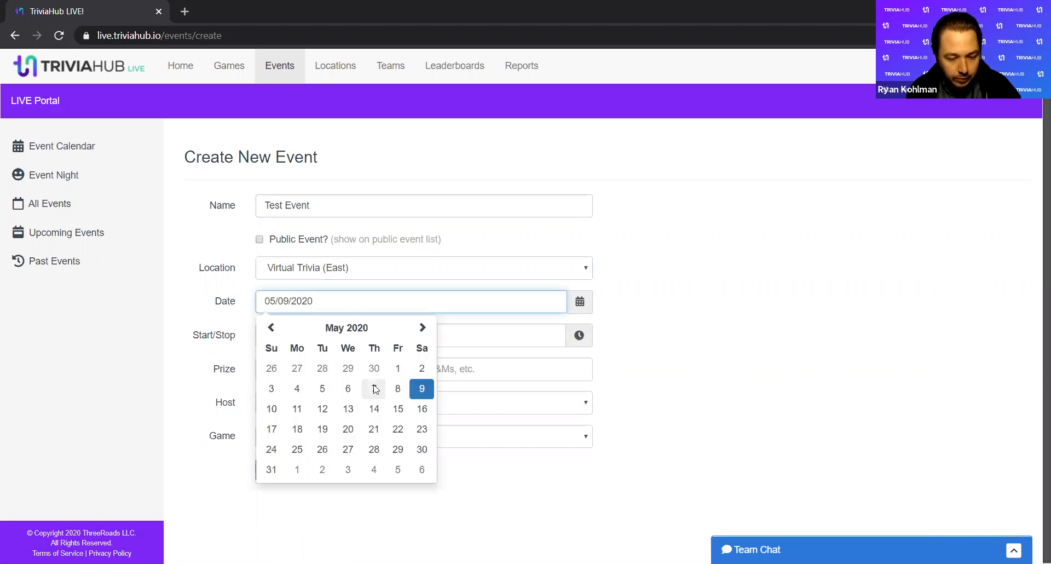
click(299, 411)
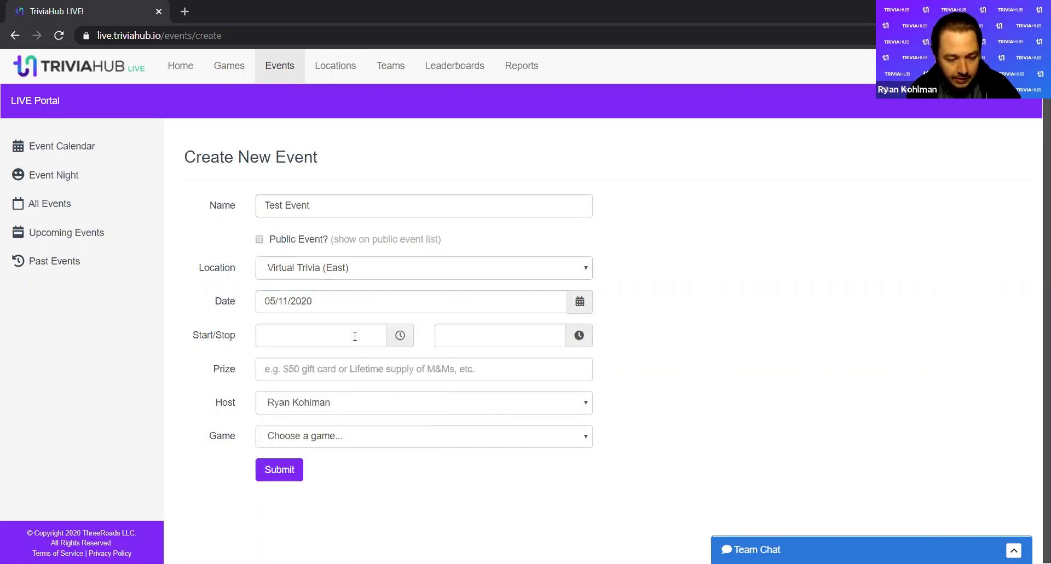
click(357, 334)
click(475, 332)
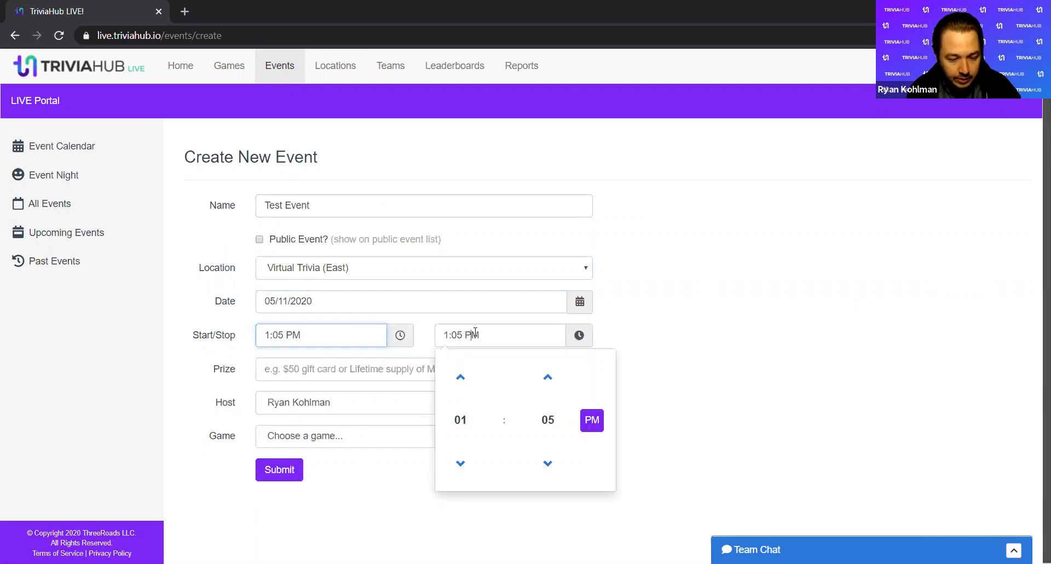
click(461, 374)
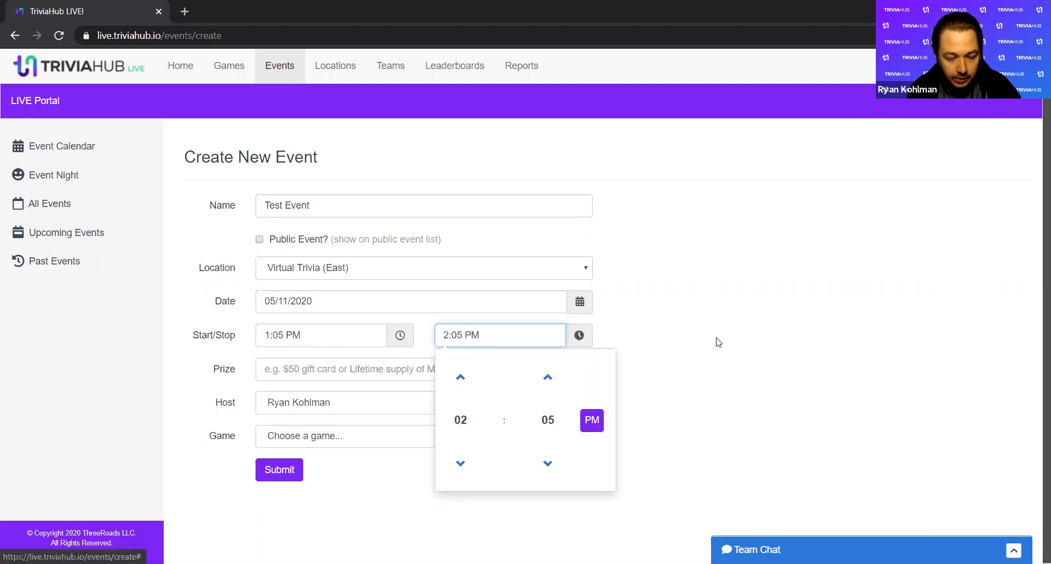
click(709, 351)
Set the prize to "e-Gift Cards" and the game to General Trivia: 'Q' is for Quarantine!, and submit the event
click(415, 368)
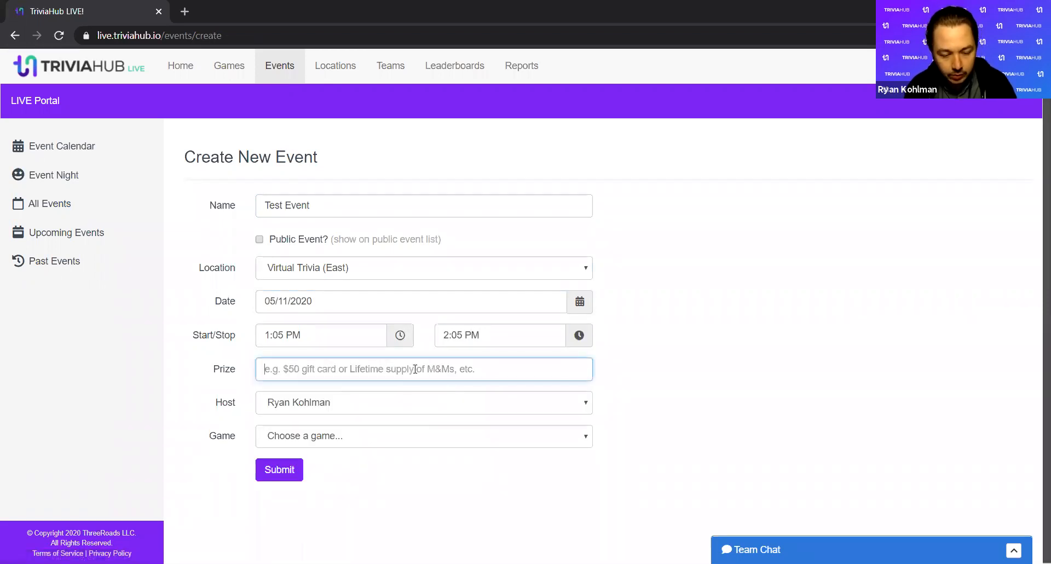
text(e-Gift Cards)
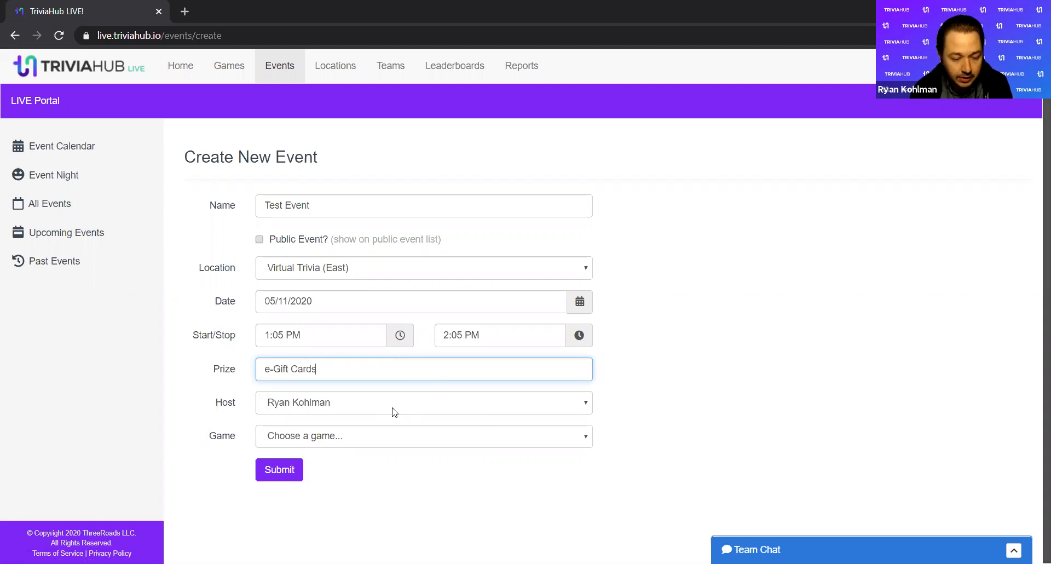
click(379, 438)
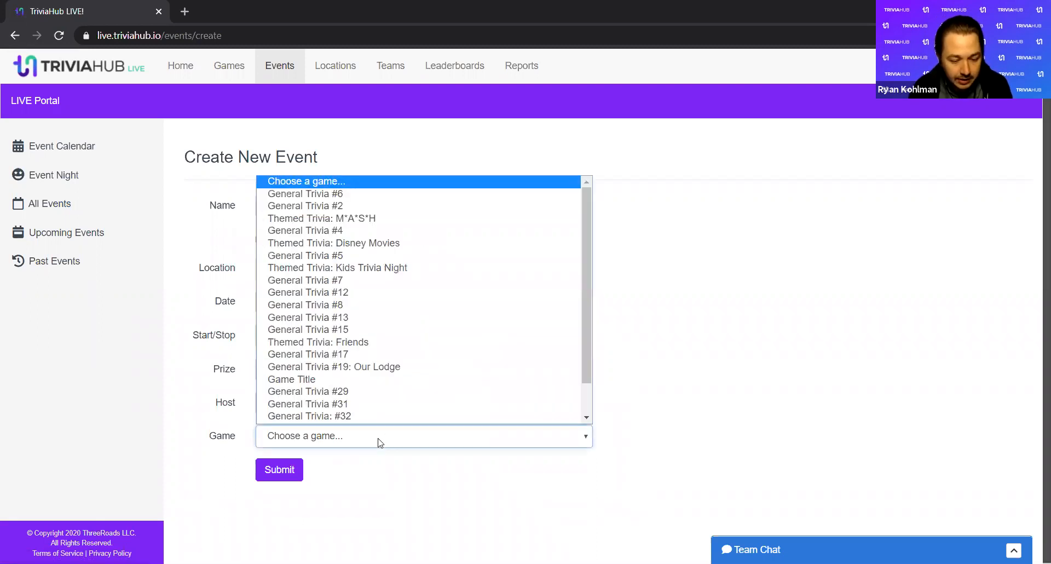
scroll(396, 378, down, 1)
click(394, 390)
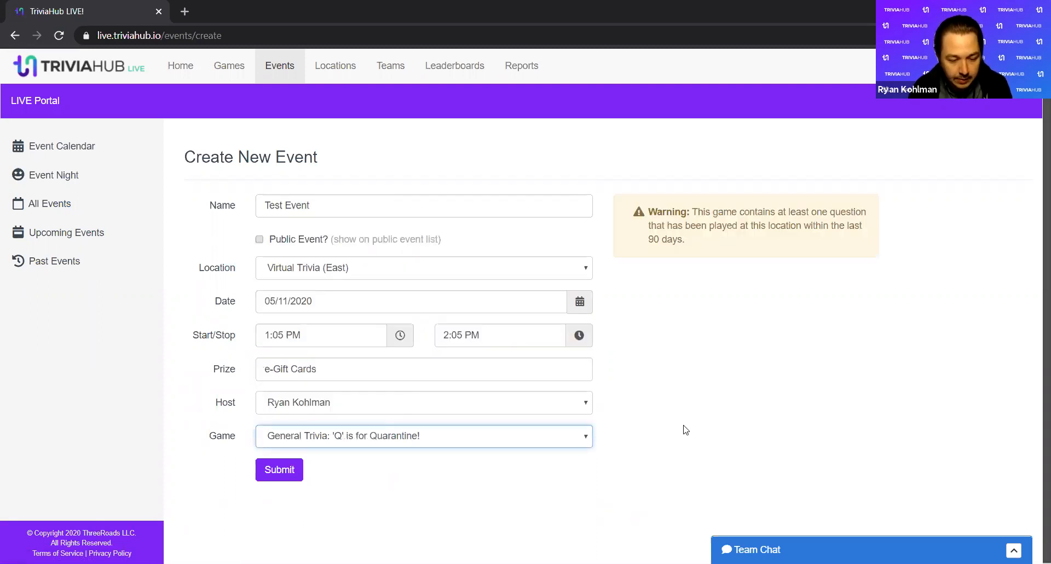
click(279, 471)
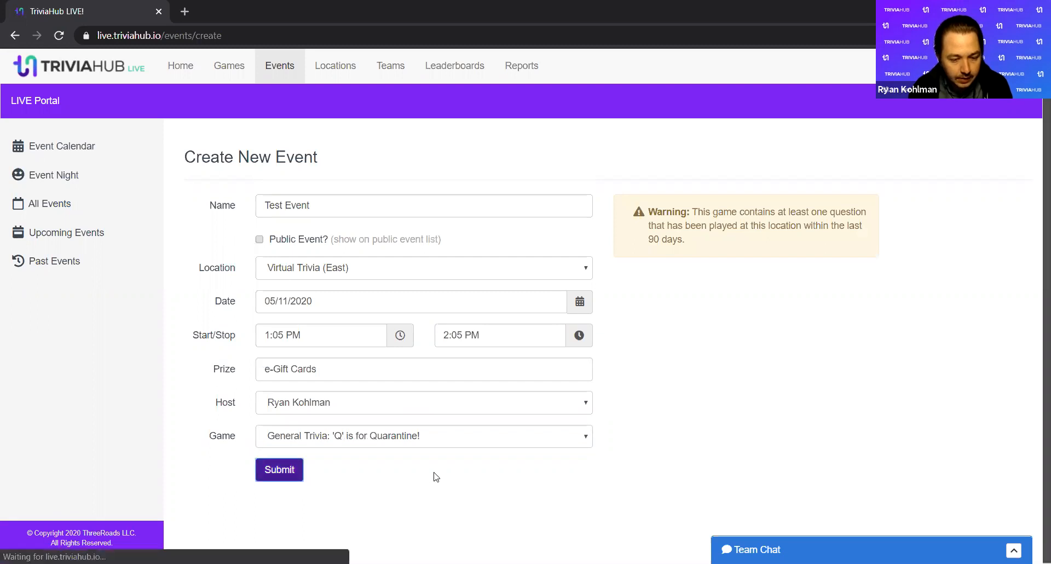
Open the details of Test Event from the upcoming events and copy its event code
click(124, 241)
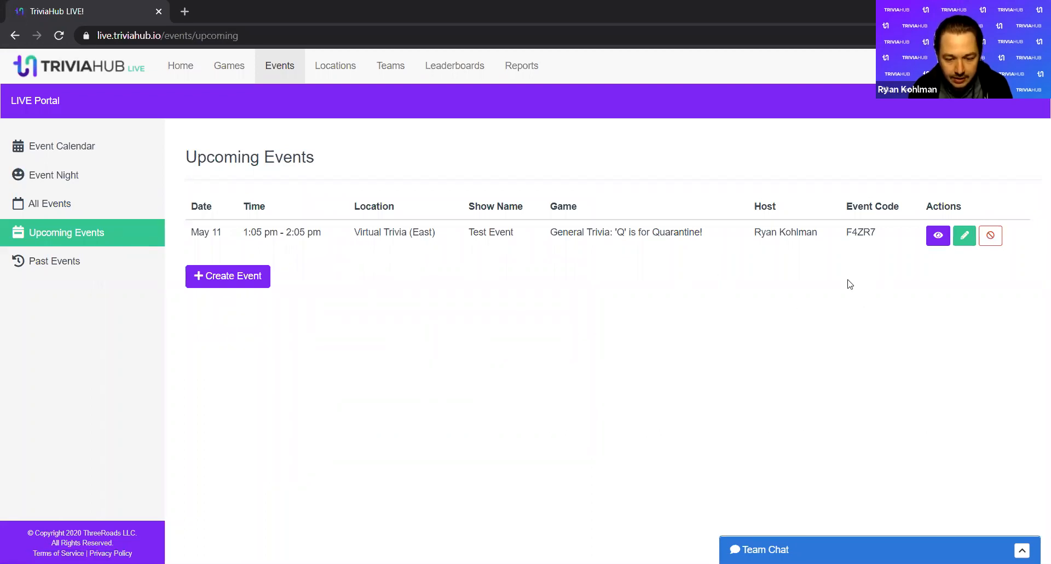
click(938, 235)
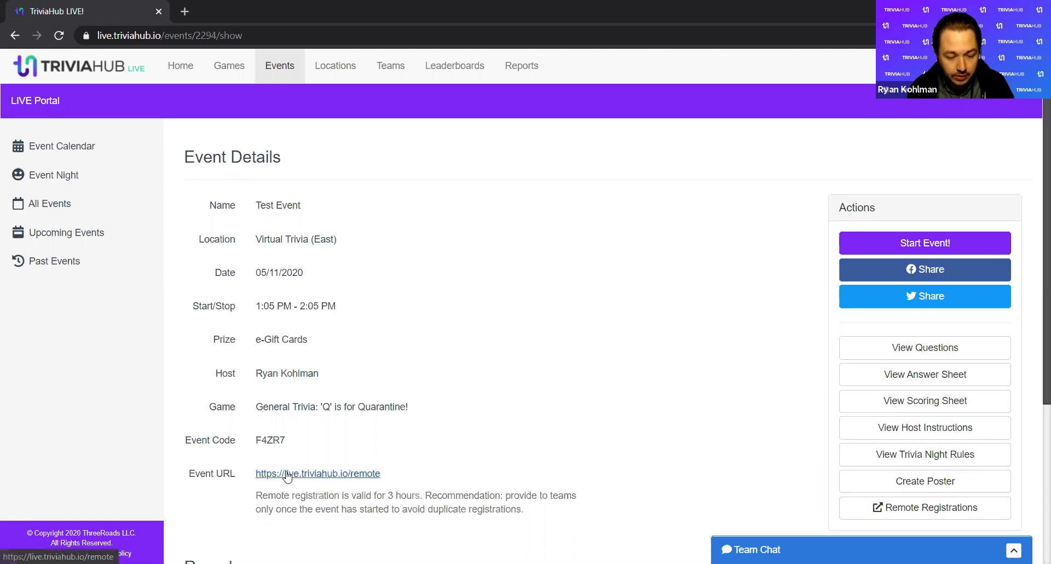
double_click(272, 439)
key(ctrl+c)
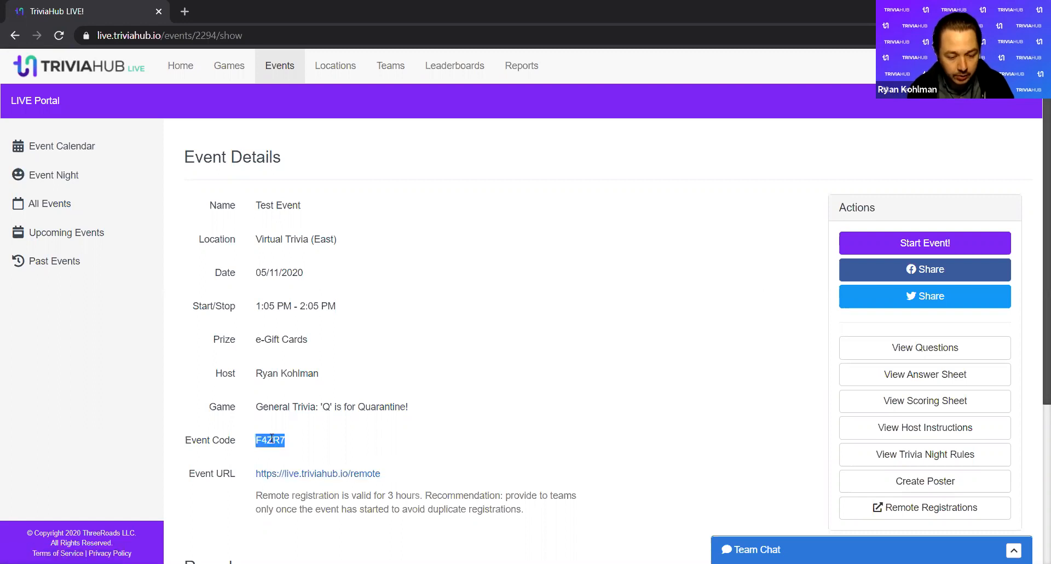
Open the event's remote registration page and fill in the copied event code and the team name "New Team"
click(325, 475)
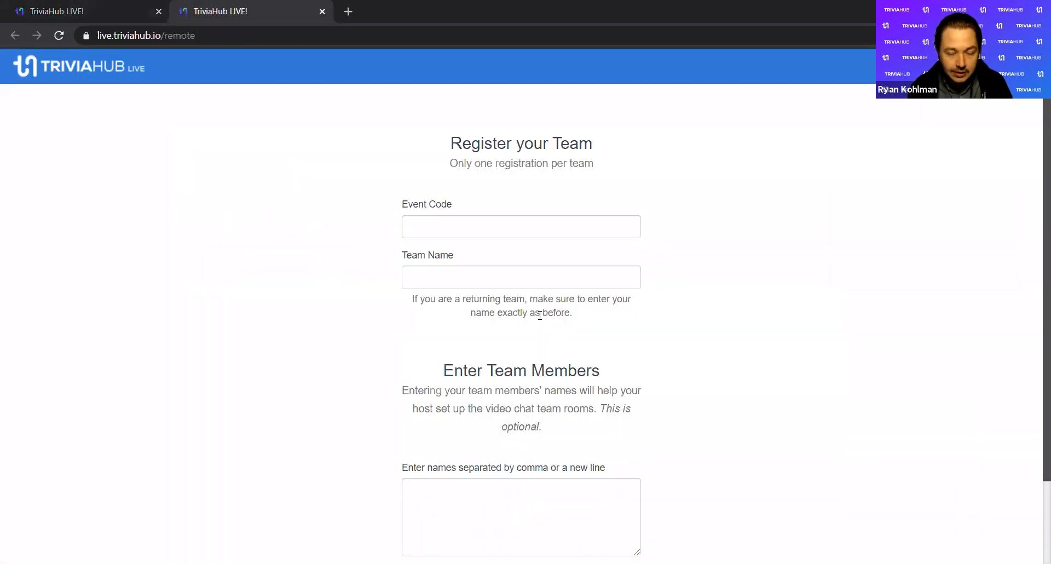
click(532, 214)
key(ctrl+v)
click(499, 269)
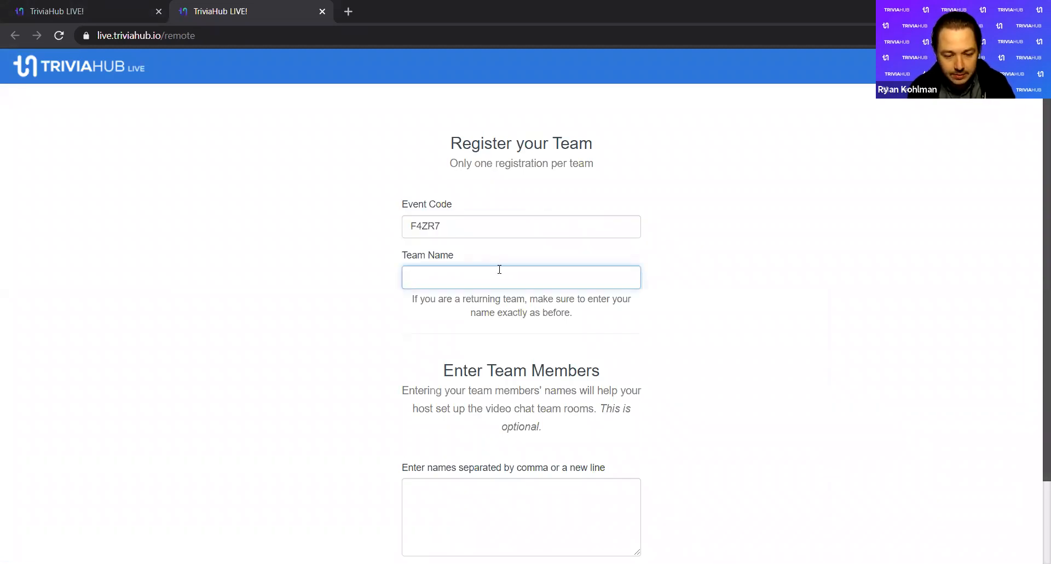
text(New Team)
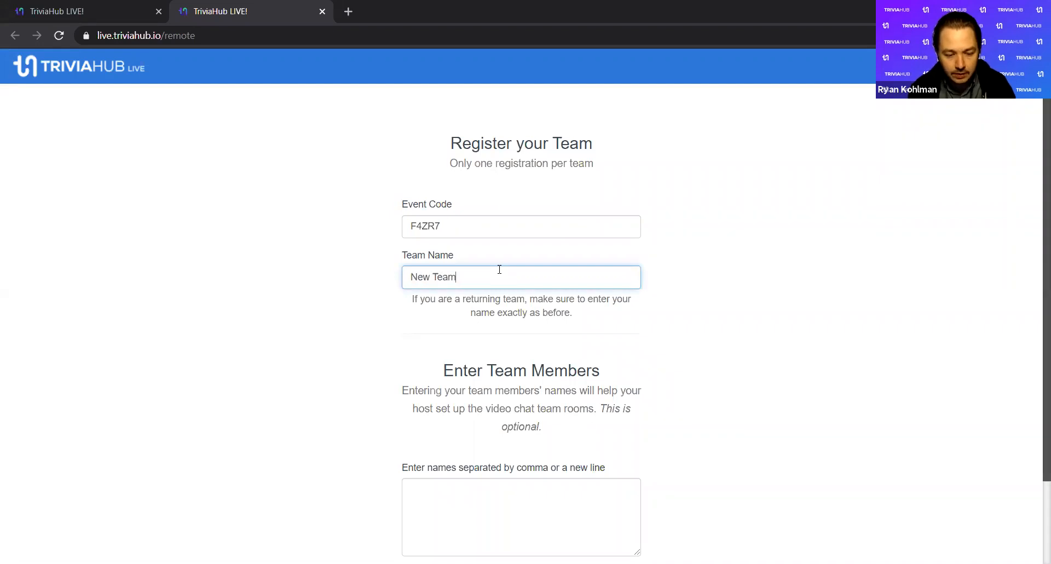
scroll(599, 406, down, 2)
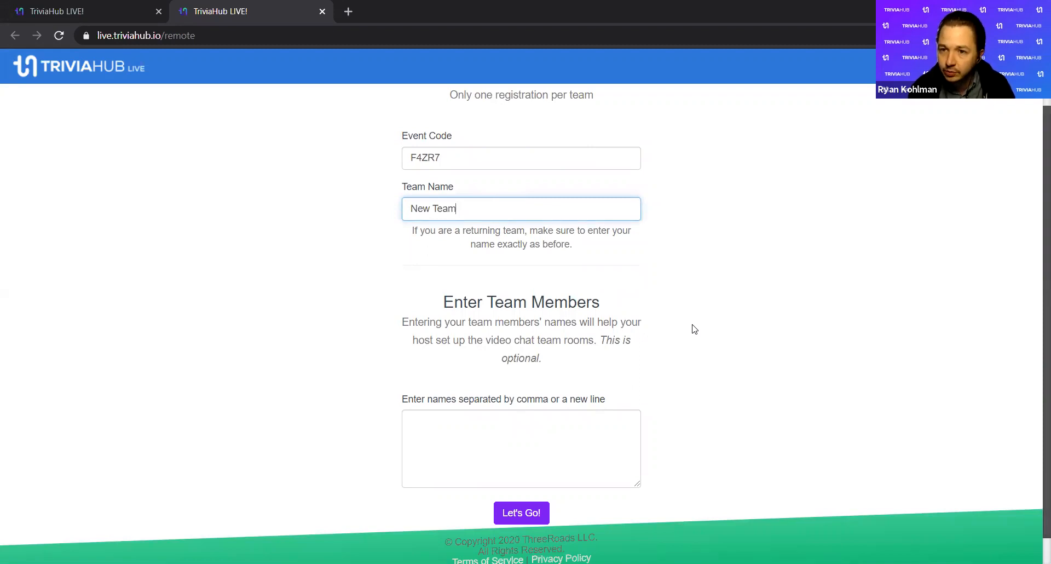
Submit New Team's registration for Test Event and open its answer sheet for Round 1: General Knowledge
click(532, 511)
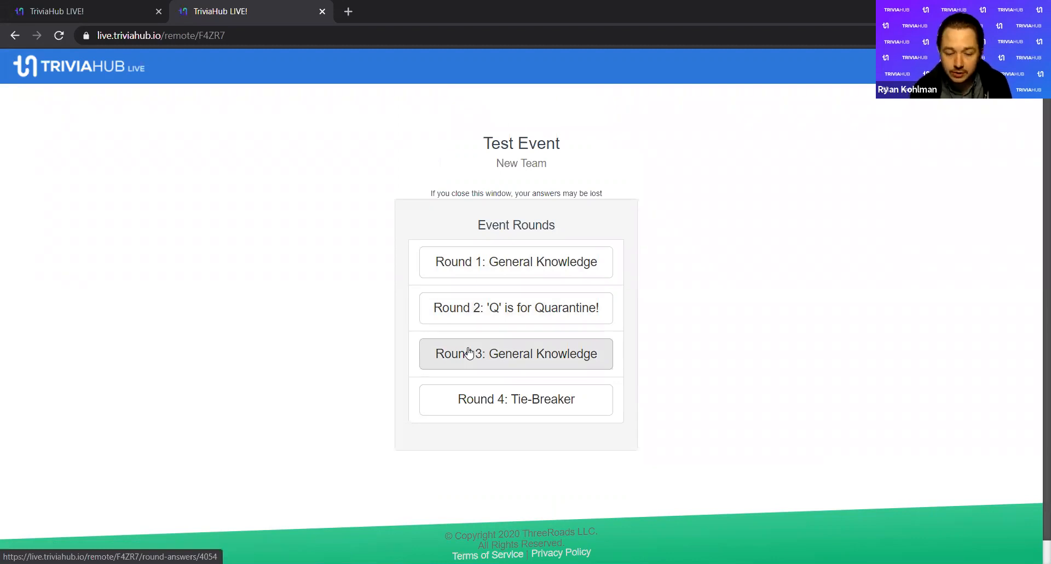
click(471, 262)
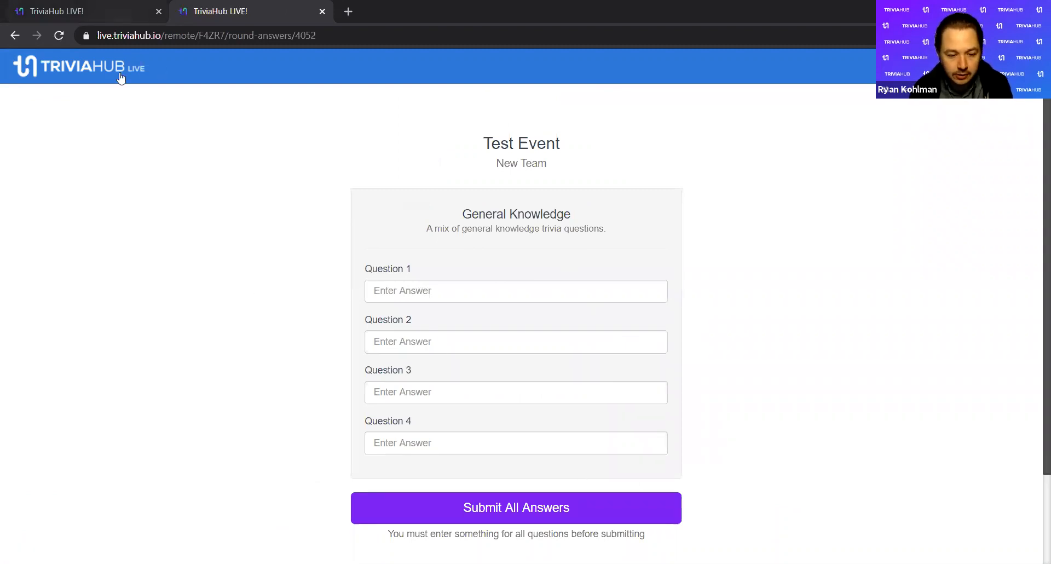
Start Test Event from the host portal, begin Round 1, and present Question 1 in full screen before returning to the round
click(116, 20)
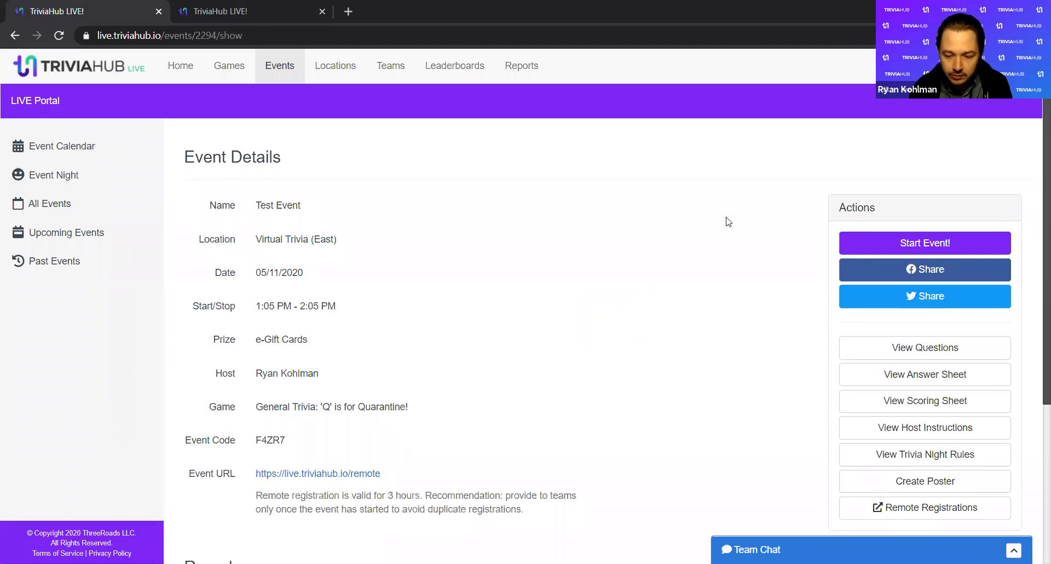
click(894, 241)
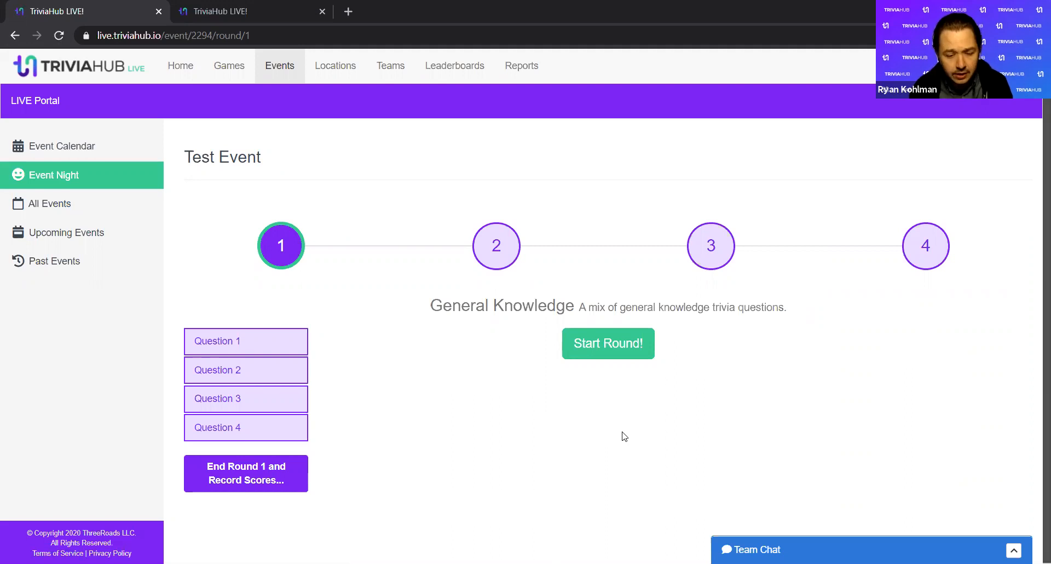
click(622, 356)
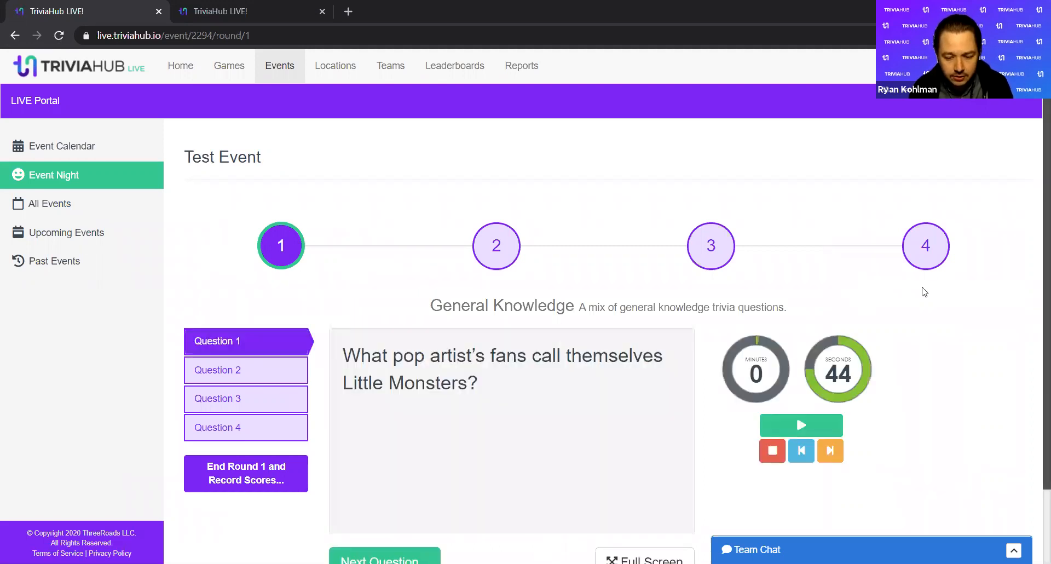
scroll(936, 293, down, 1)
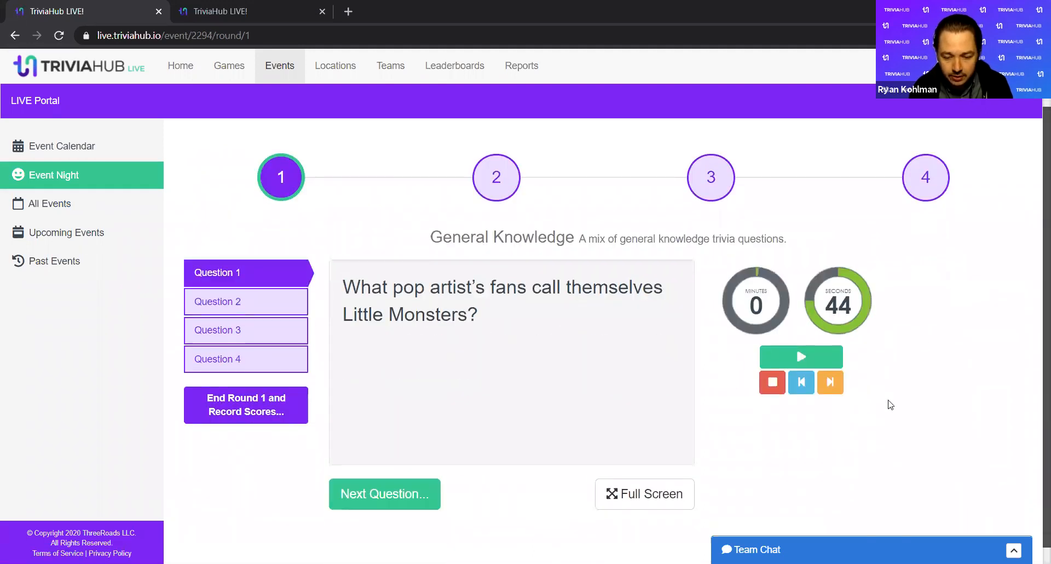
click(668, 499)
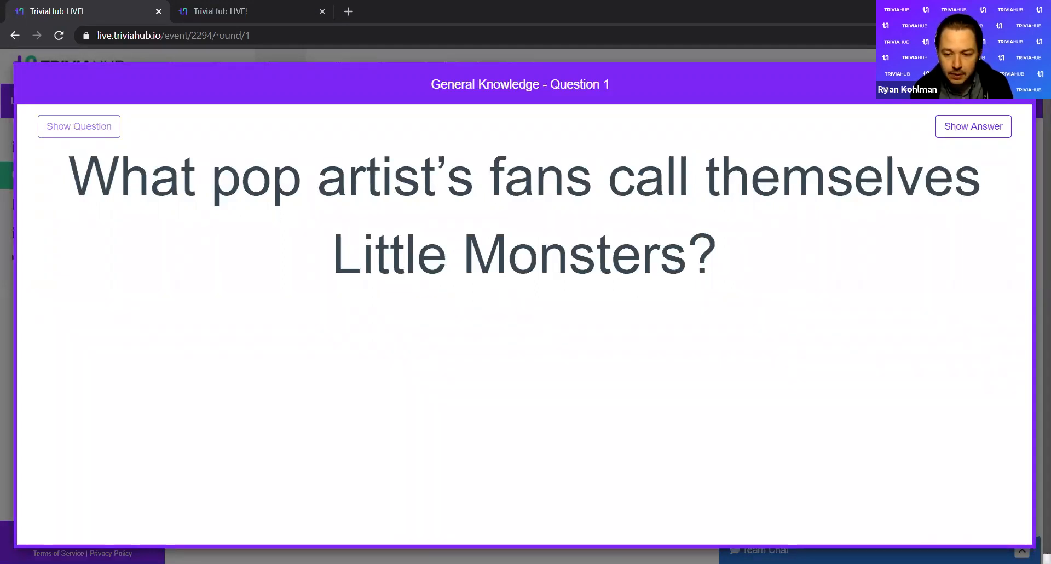
key(Escape)
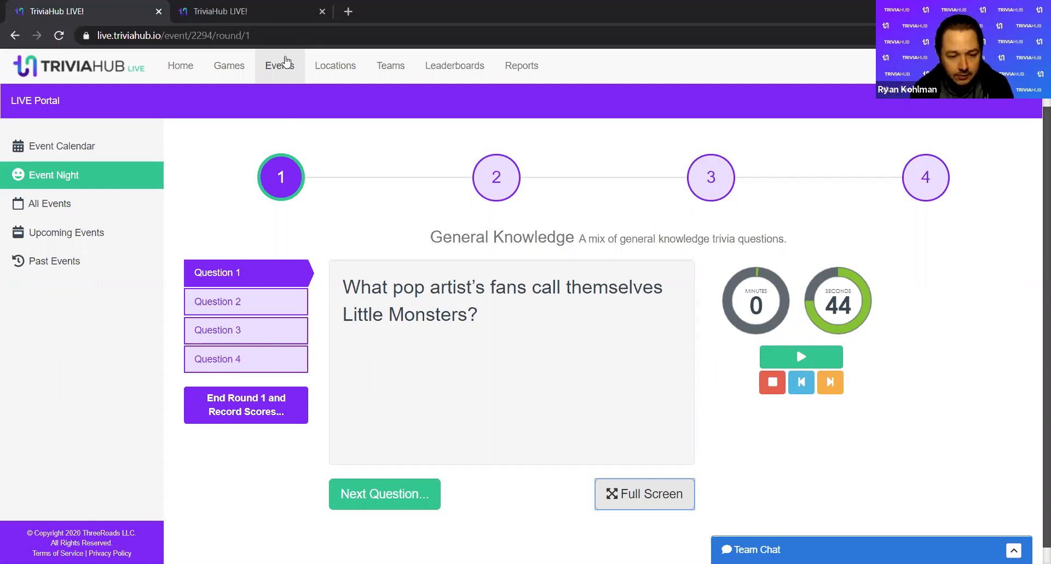
Enter "Lady Gaga" as New Team's answer to Question 1 on the remote answer sheet
click(289, 10)
click(431, 290)
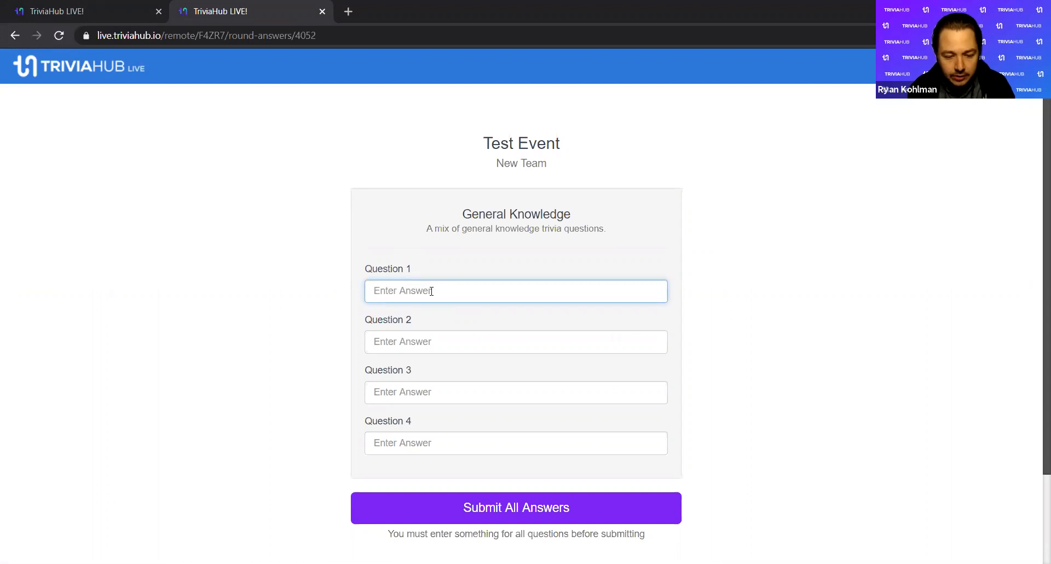
text(Lady Gaga)
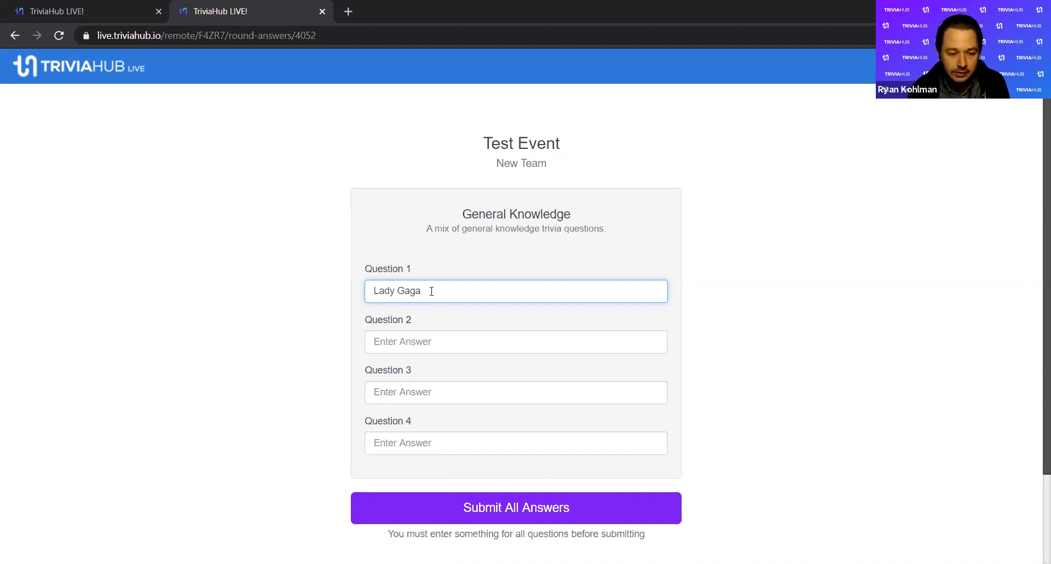
Advance the host's round to Question 2 and present it in full screen, then close the full-screen view
click(125, 12)
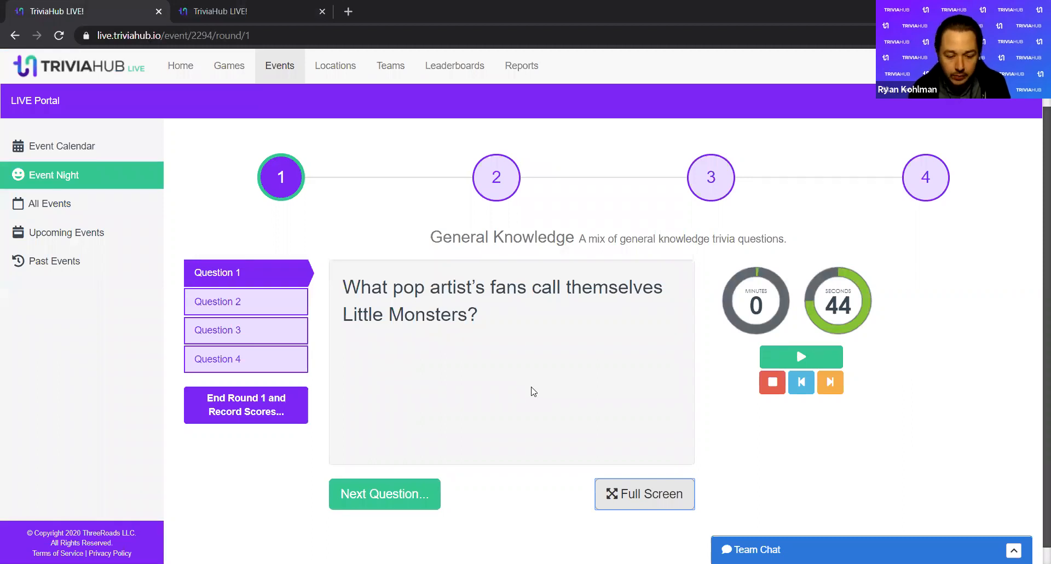
click(348, 497)
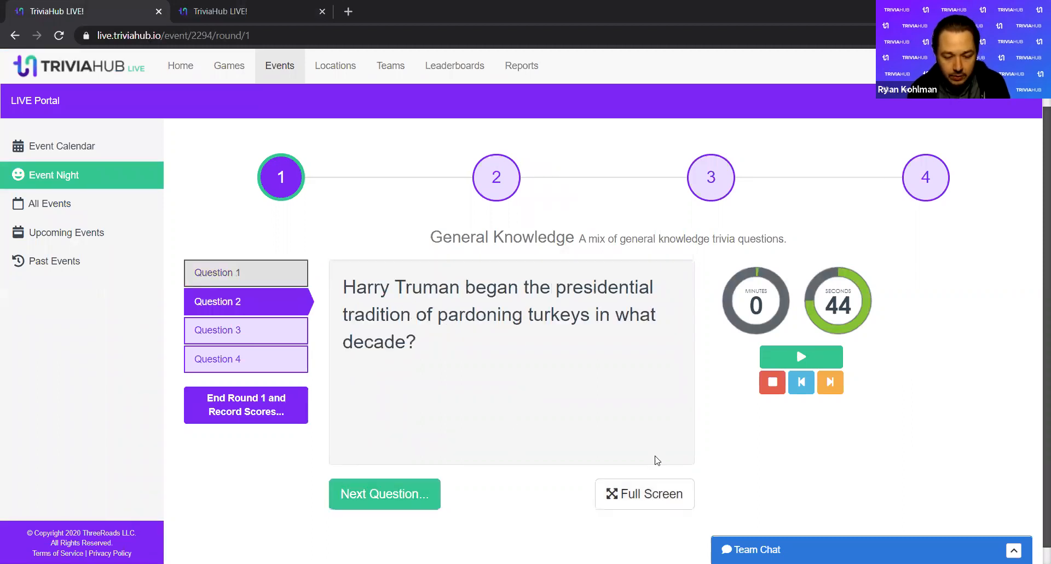
click(651, 489)
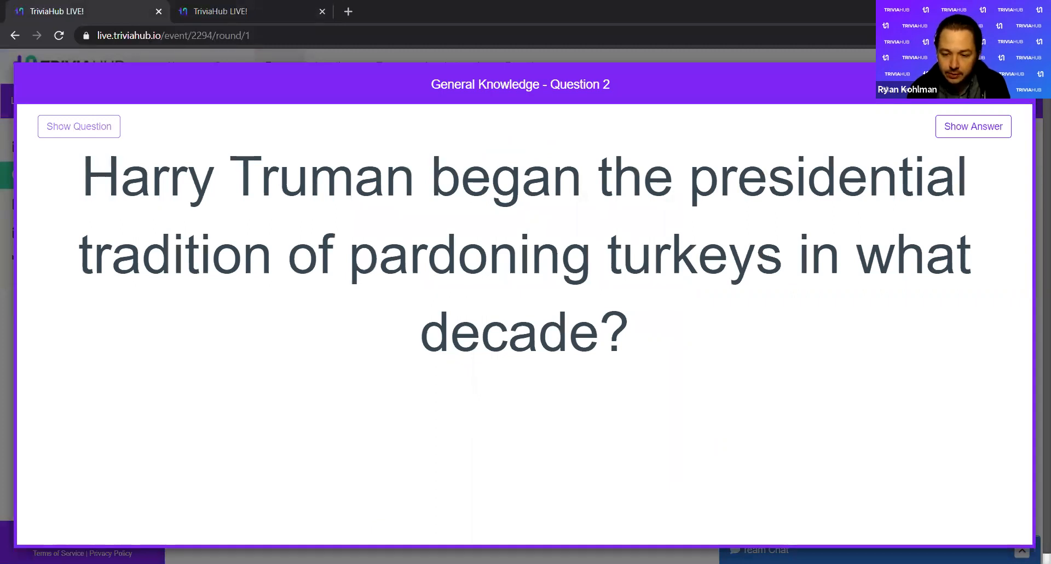
key(Escape)
Answer Question 2 with "1940s", Question 3 with "Don't Know" and Question 4 with "L", and submit New Team's Round 1 answers
click(280, 11)
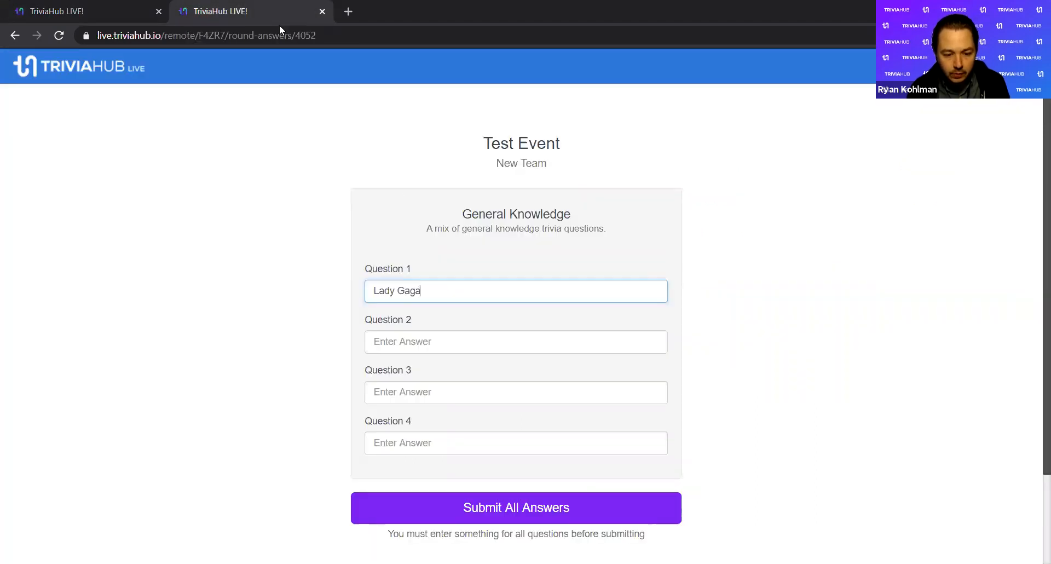
click(443, 329)
text(1940s)
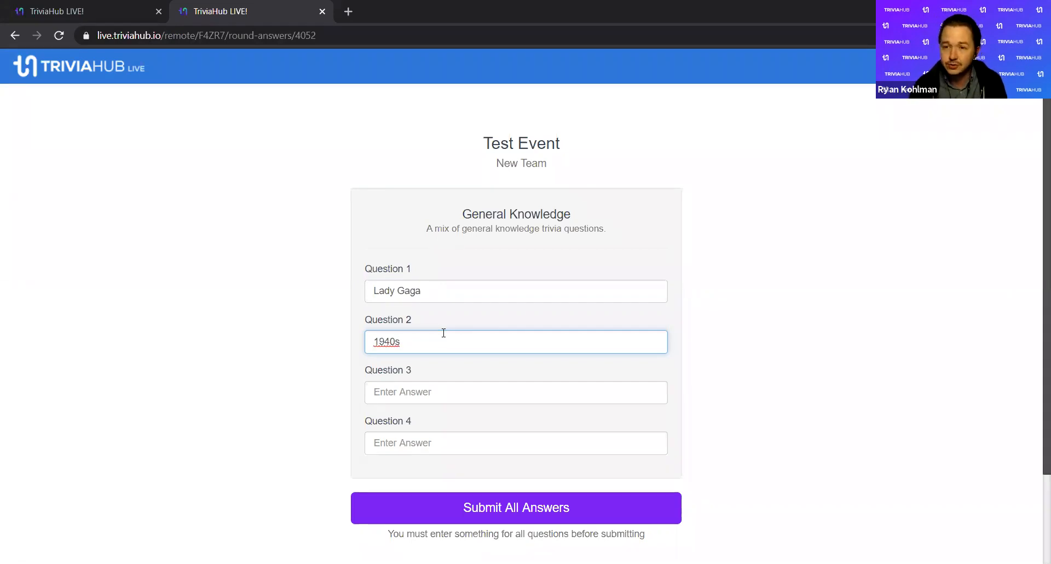
click(447, 392)
text(Don't Know)
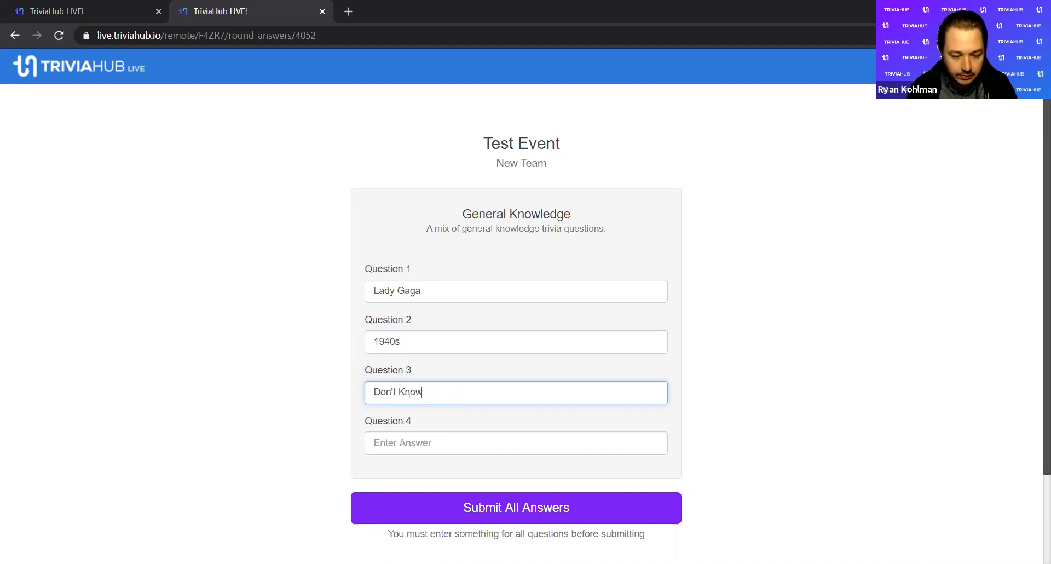
click(469, 436)
text(L)
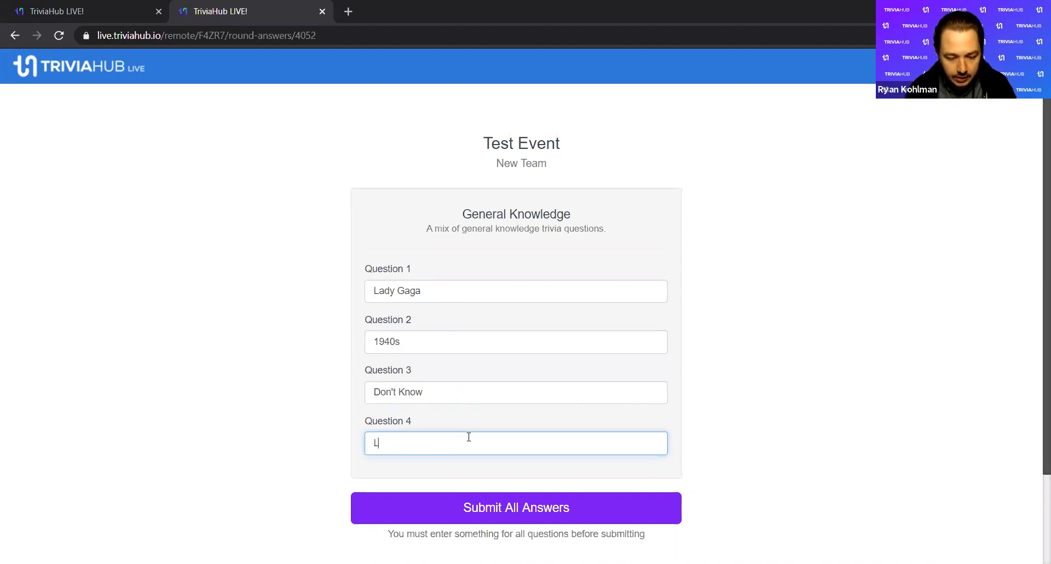
click(504, 506)
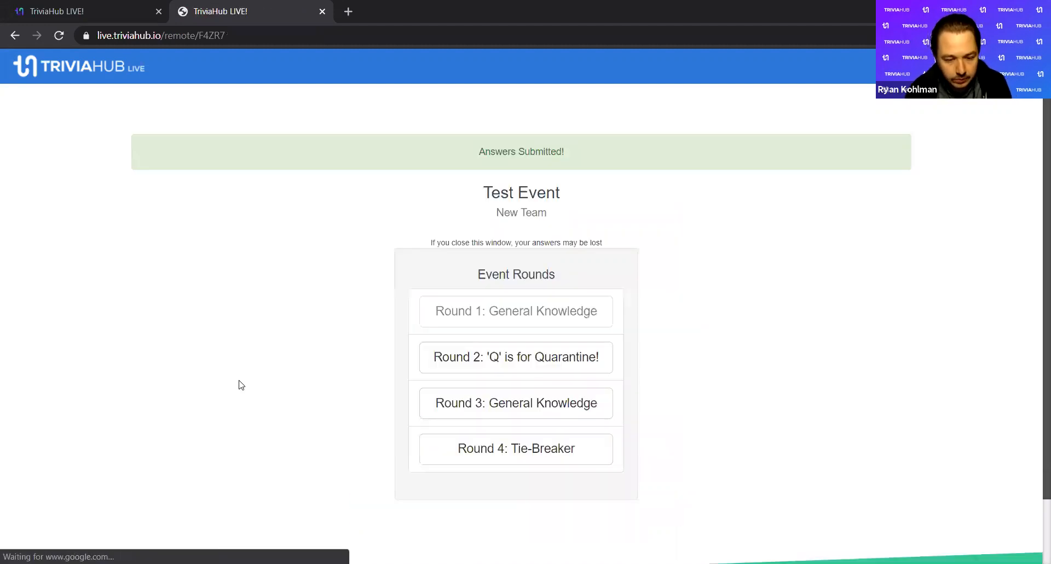
Go through Questions 3 and 4 on the host side, and end Round 1 to record scores
click(129, 12)
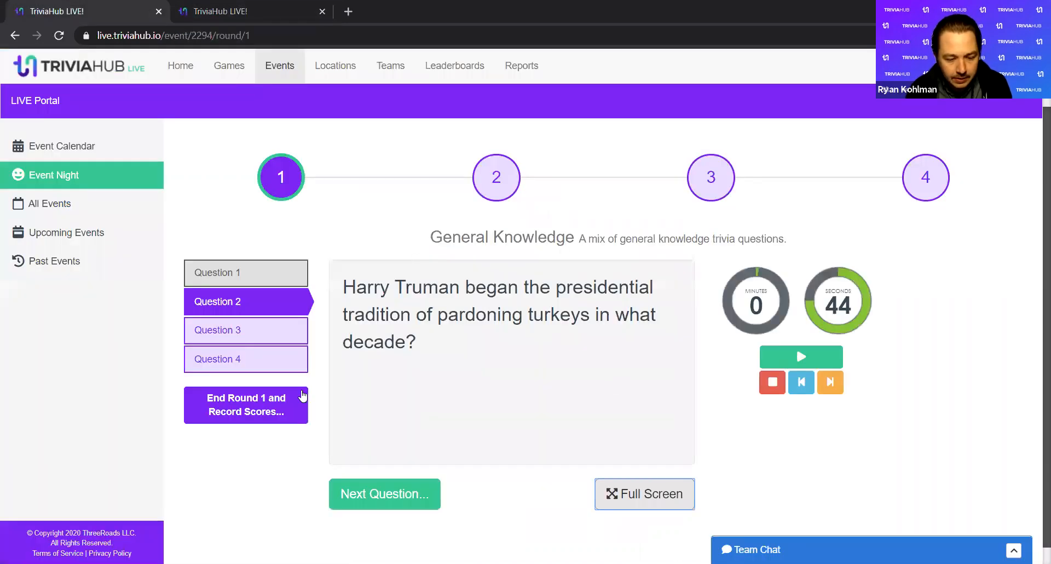
click(277, 335)
click(277, 359)
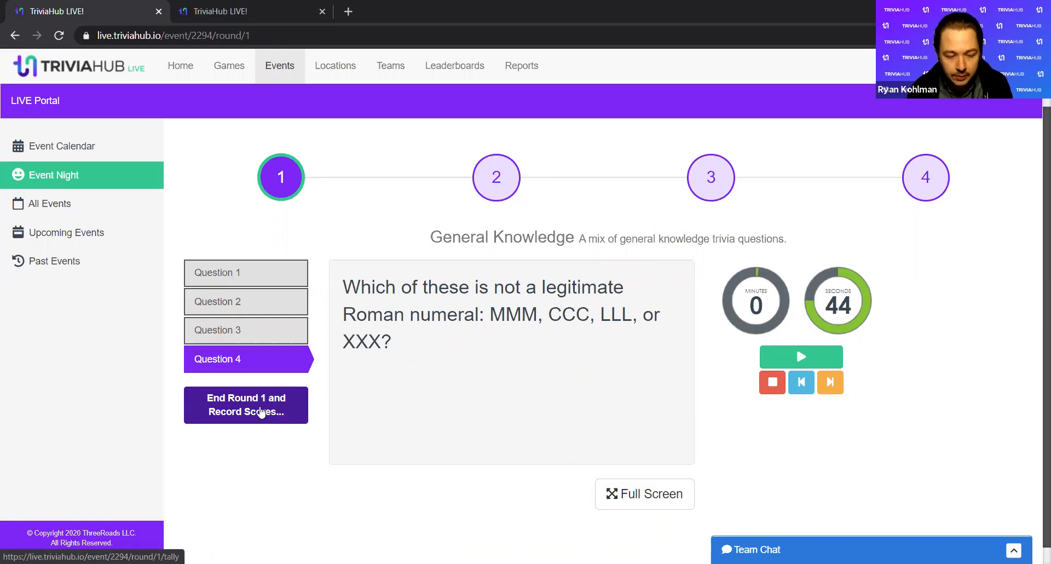
click(261, 411)
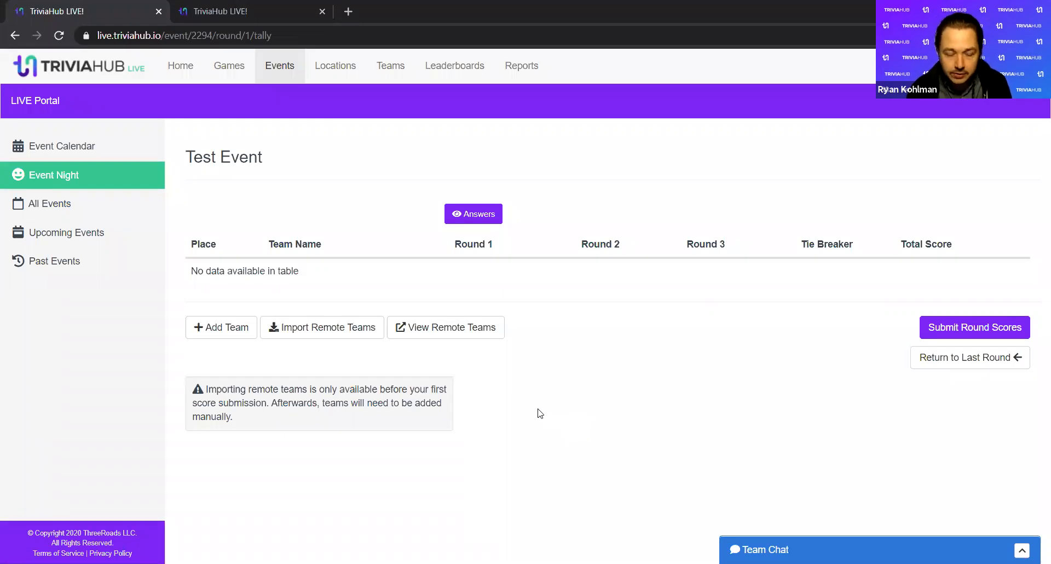
Open New Team's Round 1 submission in the remote registrations and accept its answer to Question 4
click(456, 333)
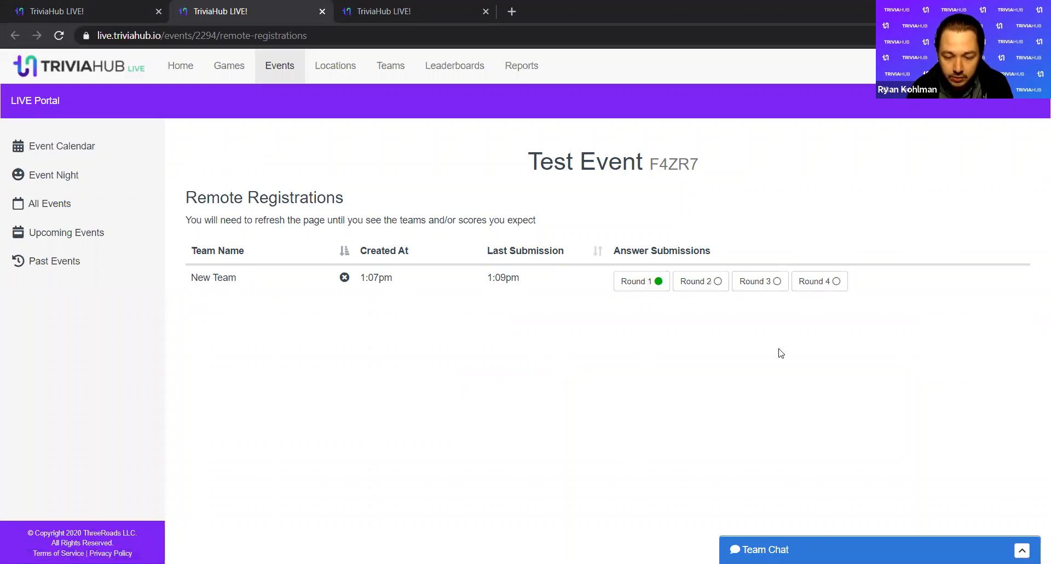
click(635, 284)
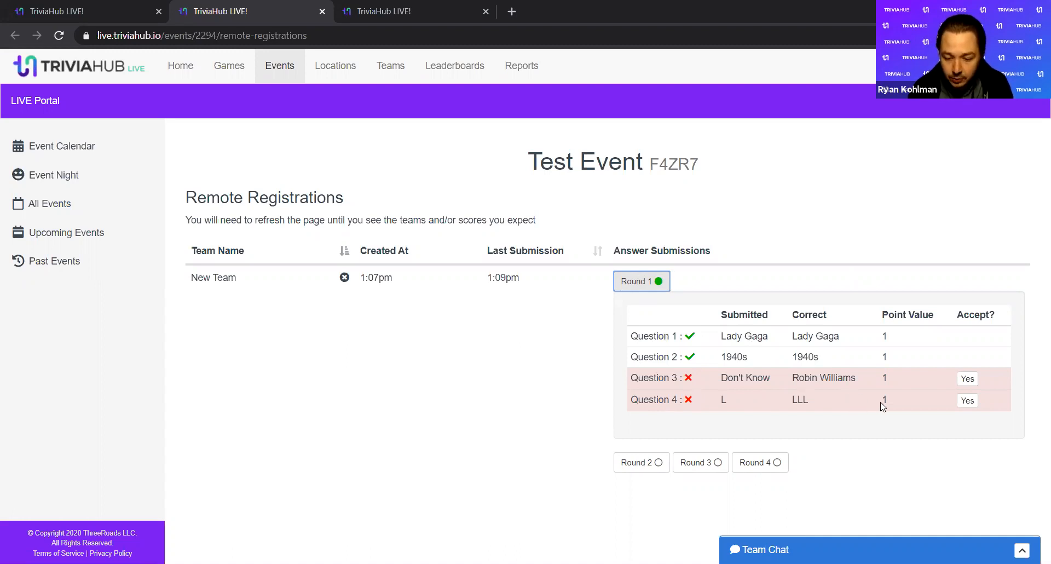
click(973, 401)
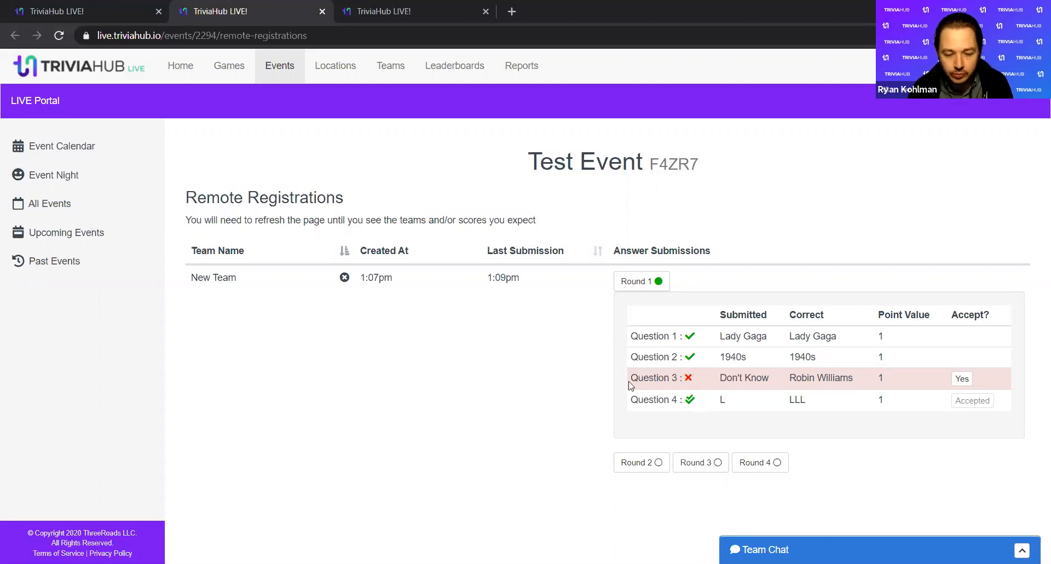
click(629, 284)
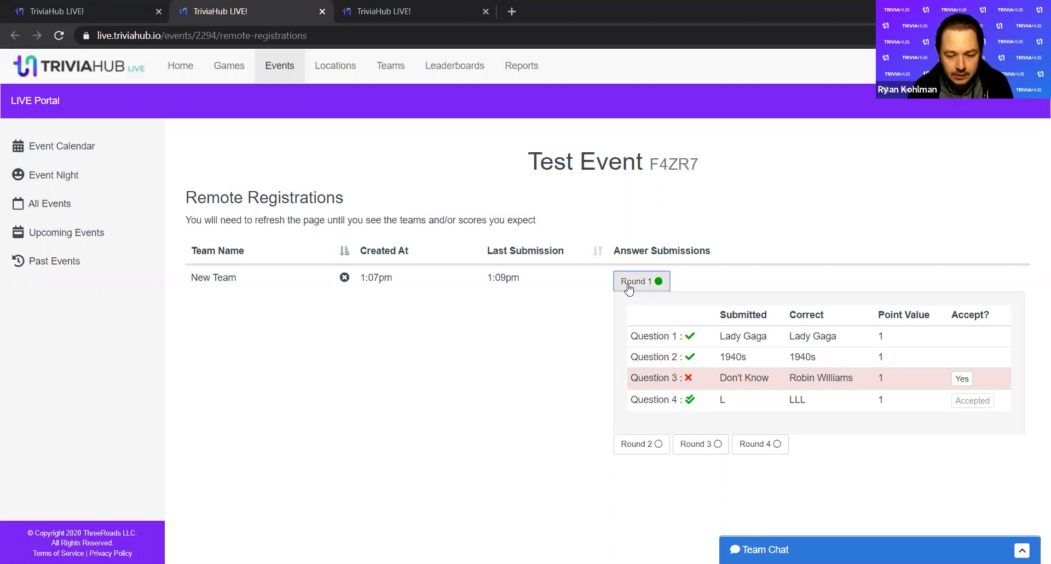
Import the remote teams into the Test Event score table and score their Round 1 answers automatically
click(114, 12)
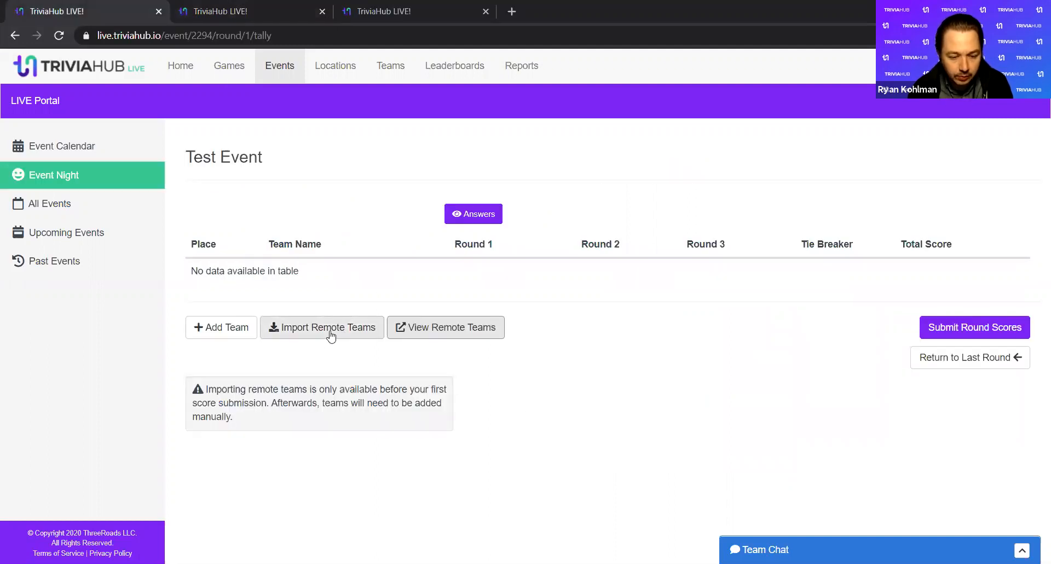
click(329, 335)
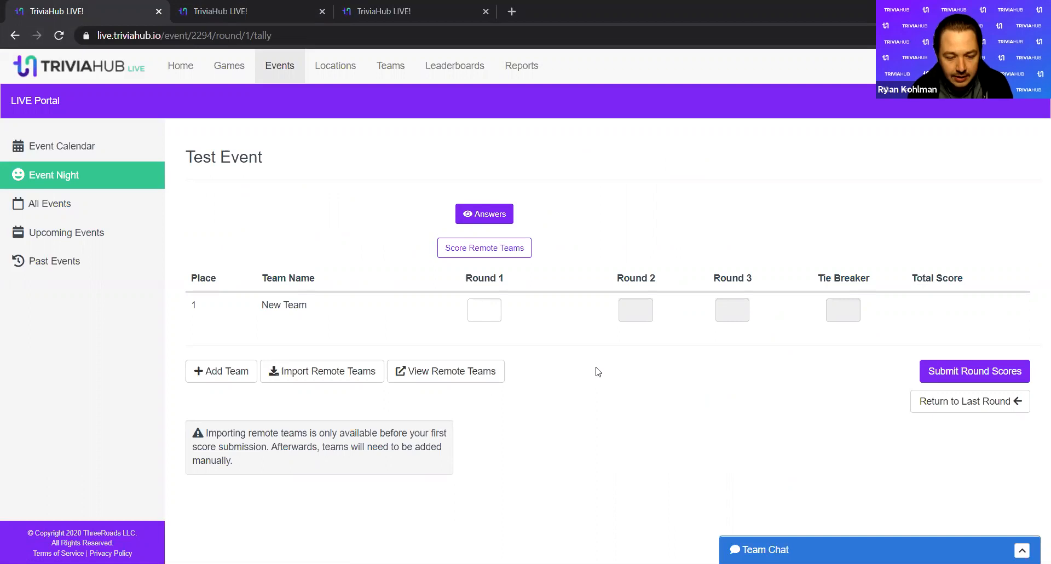
click(514, 253)
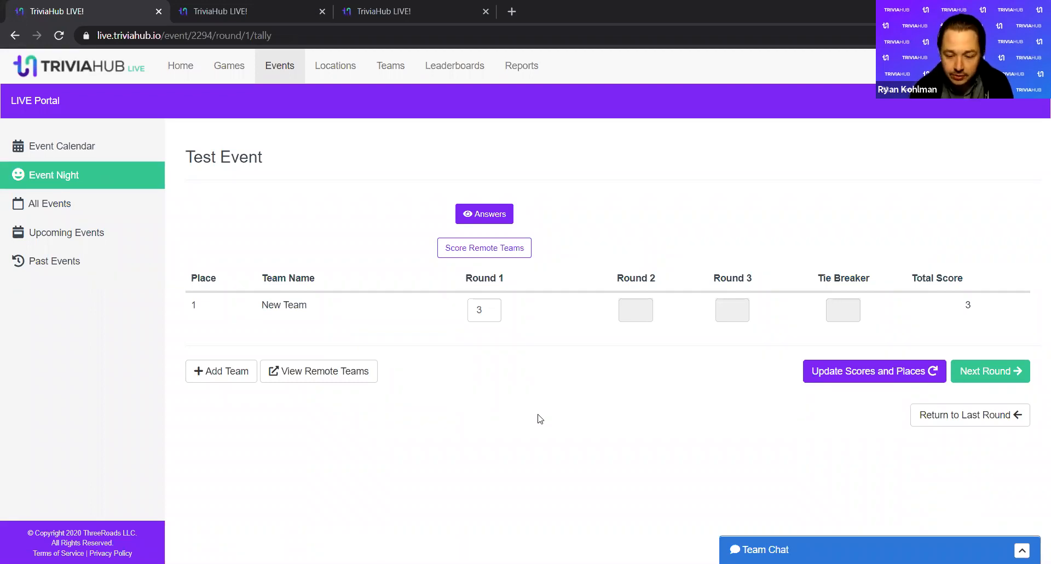
Return to Round 1, restart it, and reveal the answer to Question 1 in full screen before closing that view
click(991, 419)
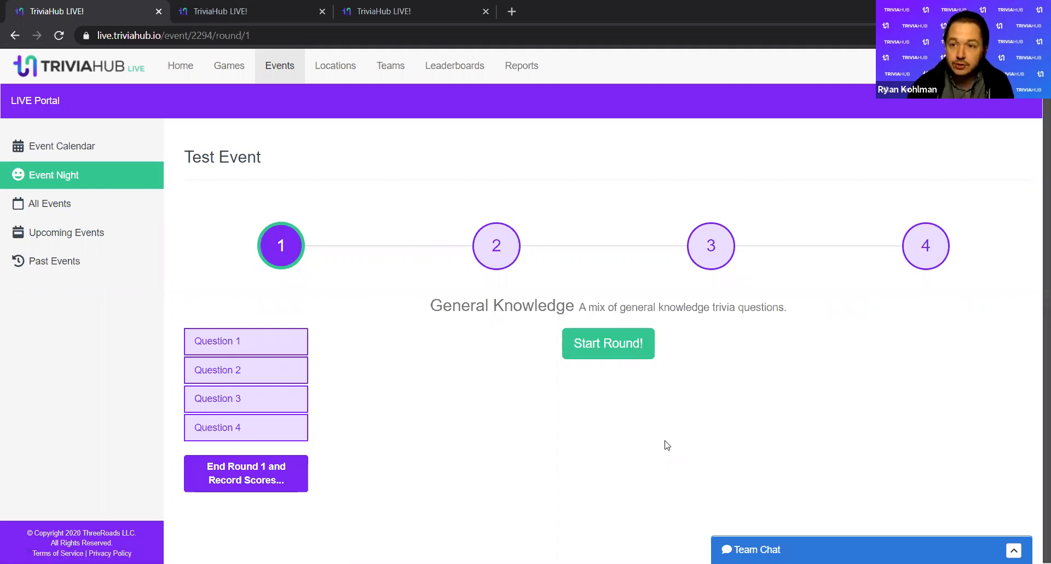
click(626, 346)
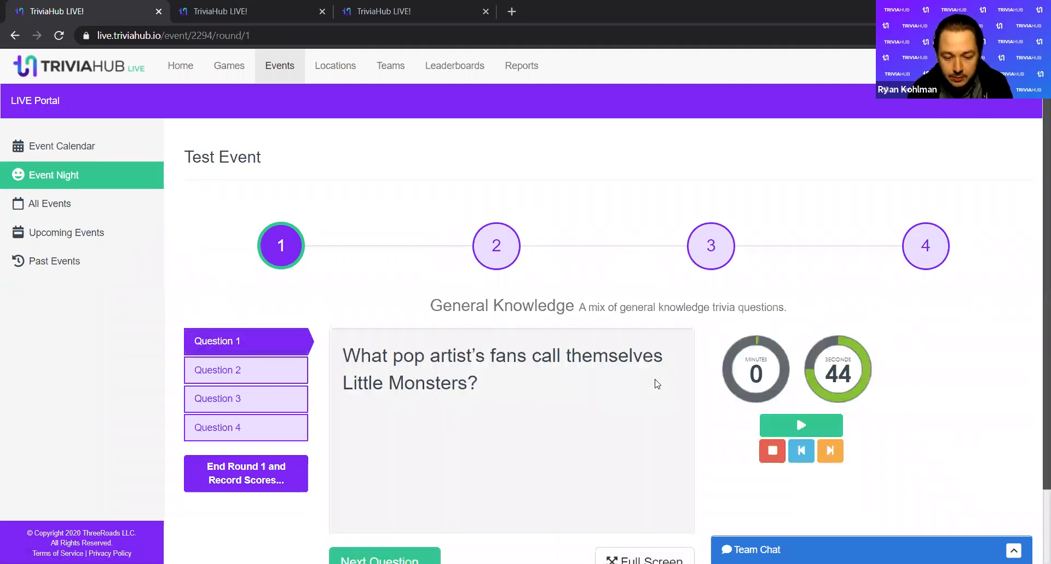
scroll(636, 365, down, 1)
scroll(636, 365, down, 1)
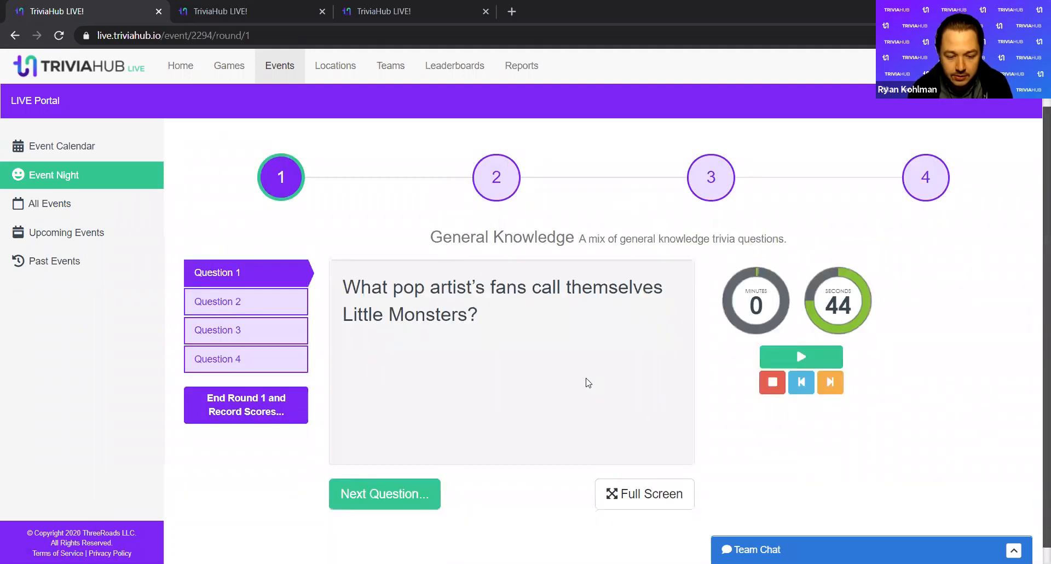
click(655, 492)
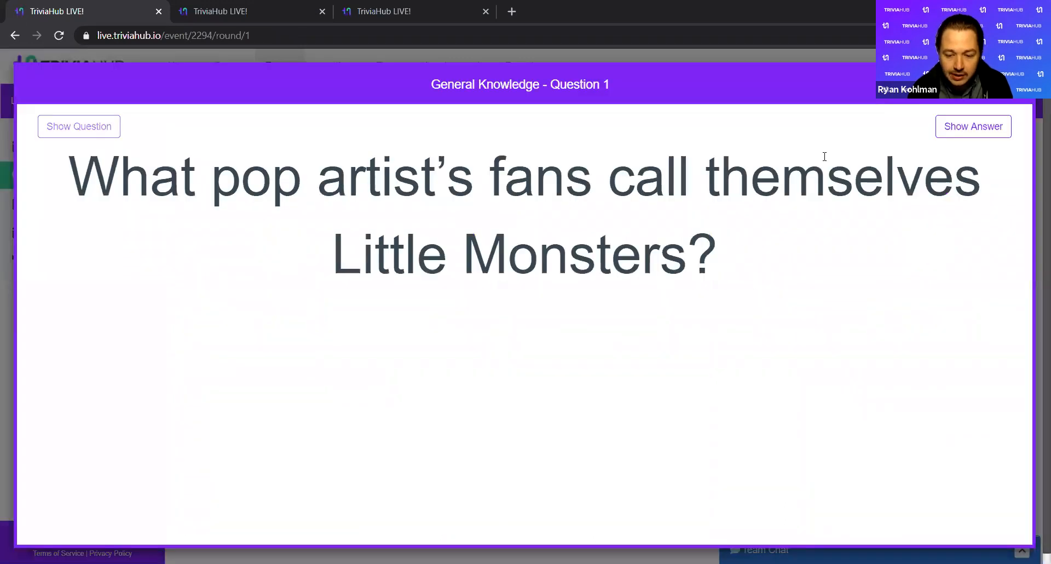
click(975, 132)
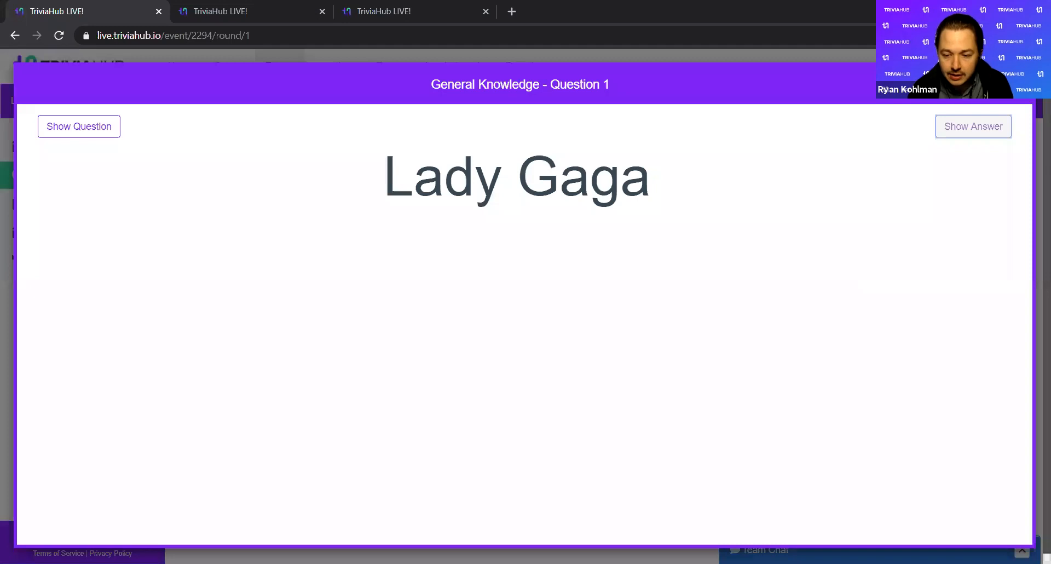
key(Escape)
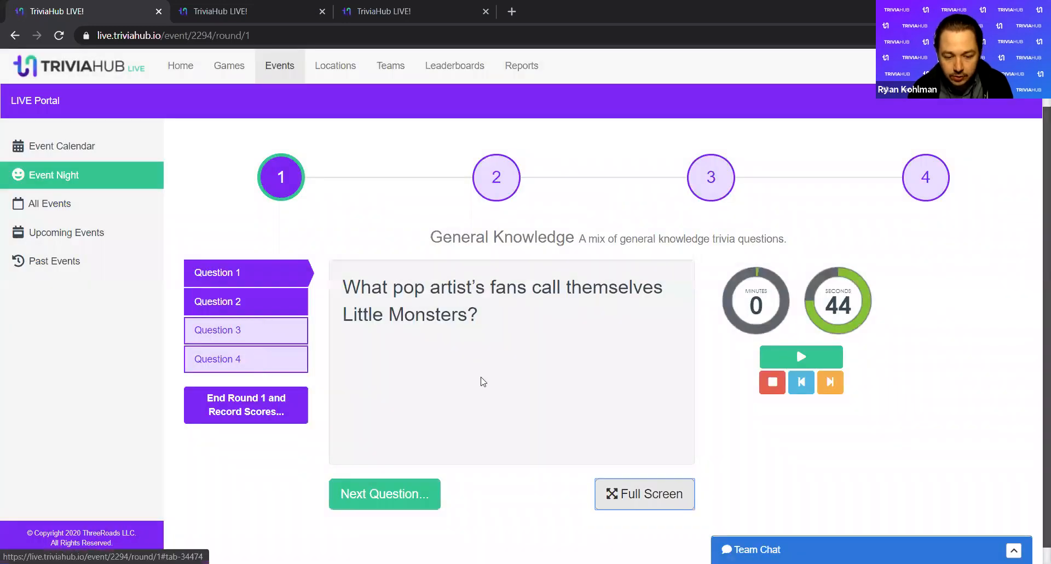
End Round 1 again to return to the score table and proceed to Round 2
click(273, 408)
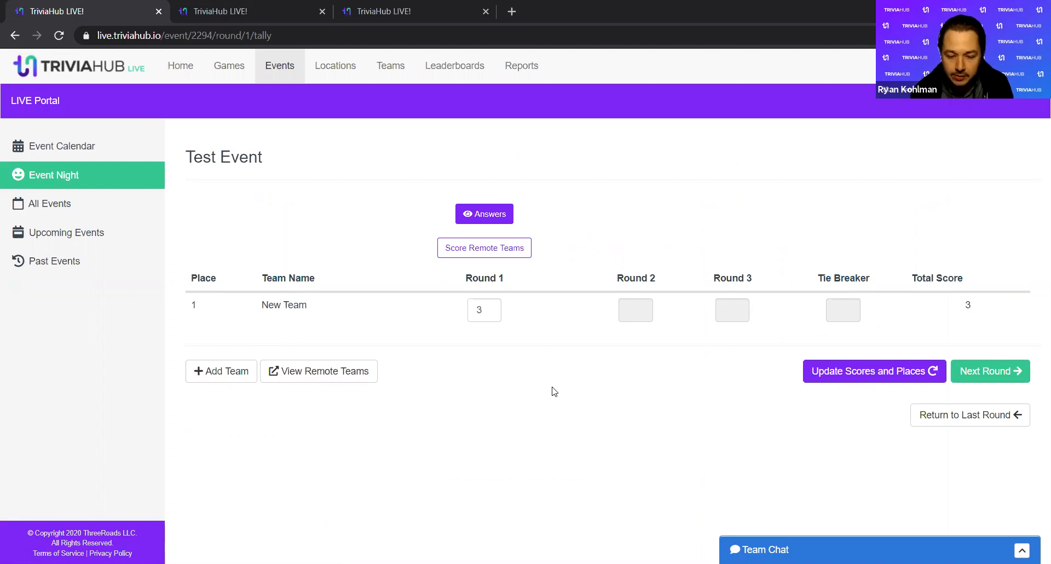
click(983, 372)
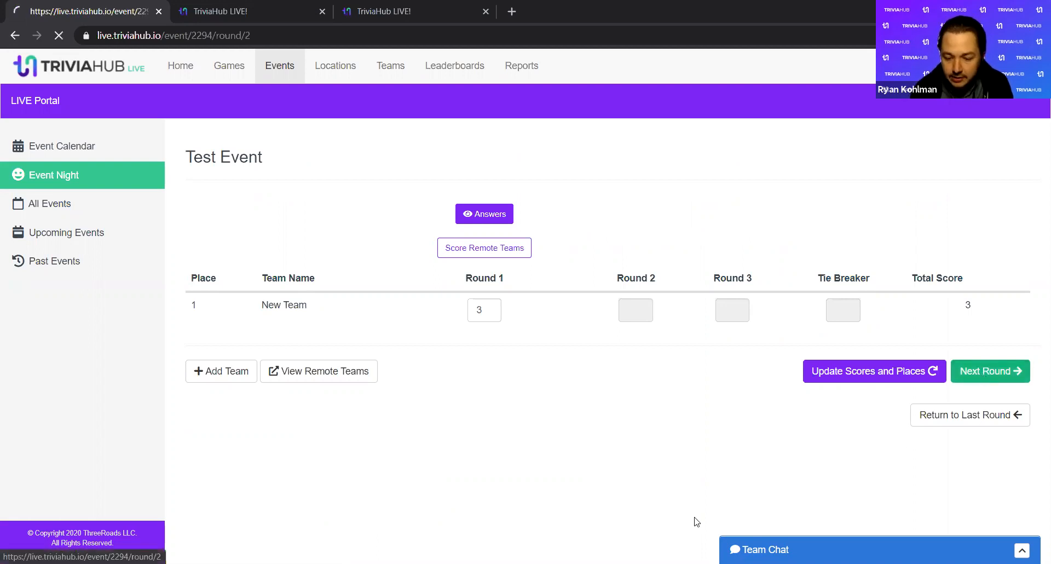